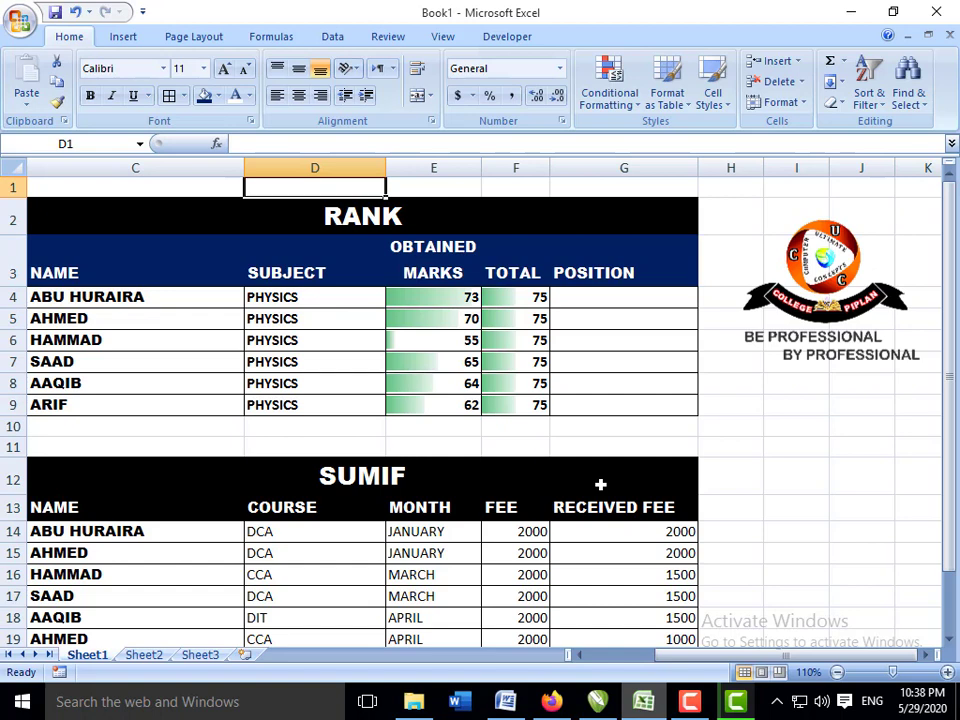
- Examine the RANK table's title, names, subjects, obtained marks, totals and the empty Position column
click(495, 432)
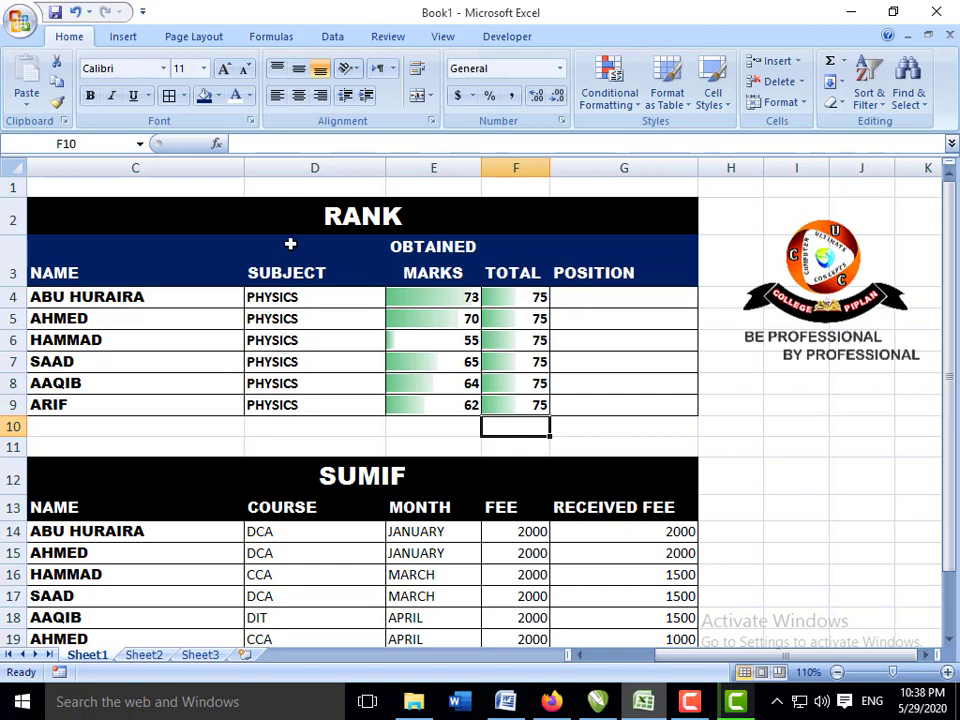
click(319, 224)
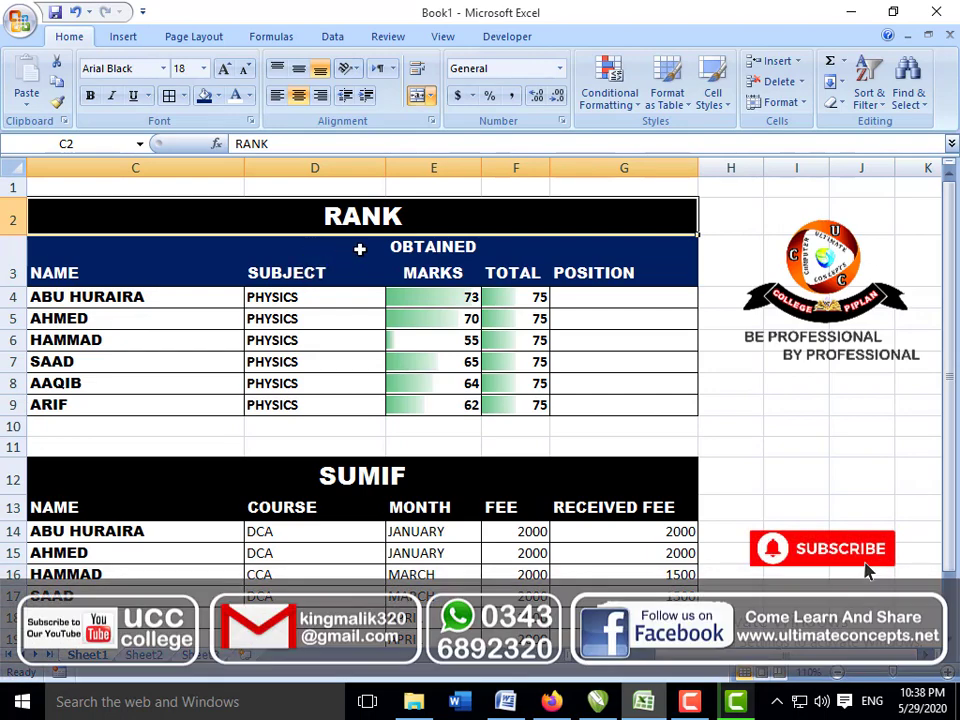
click(411, 268)
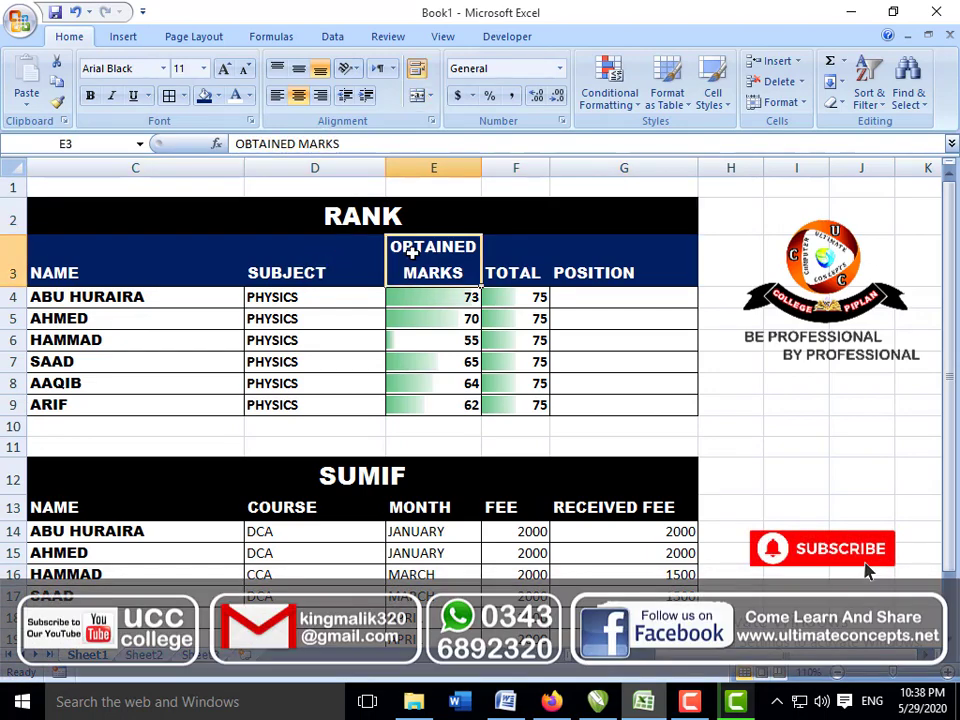
click(355, 300)
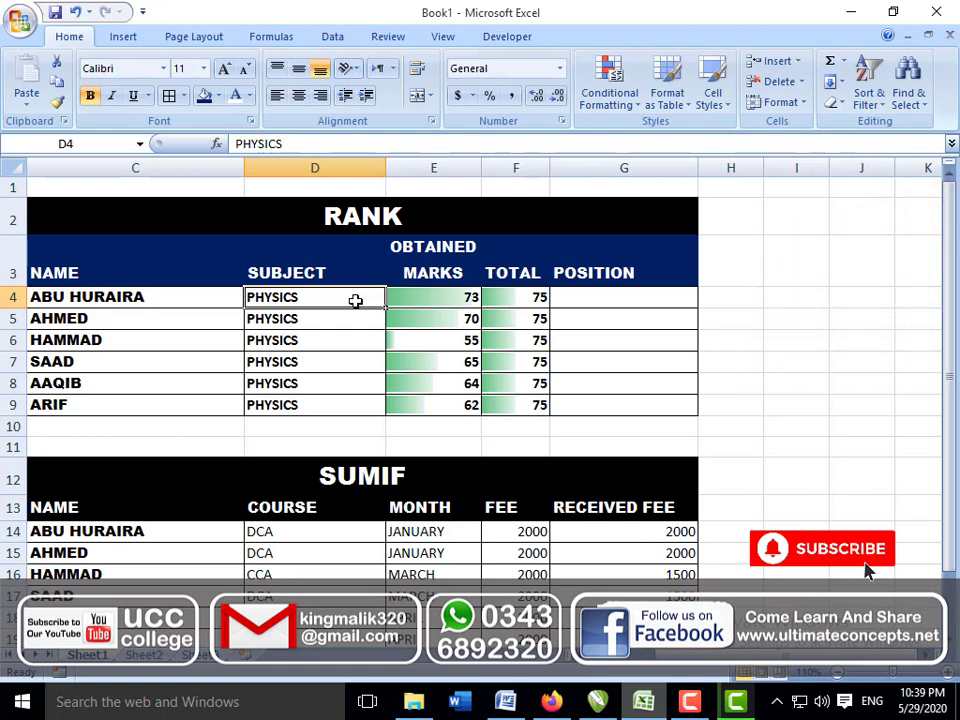
click(568, 297)
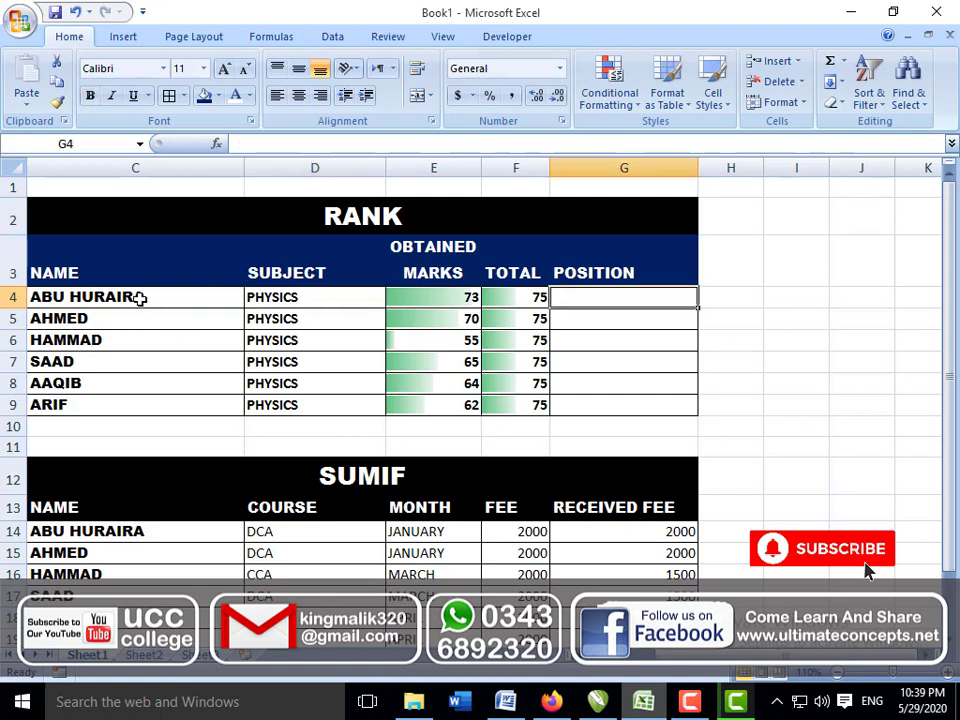
click(140, 298)
click(140, 324)
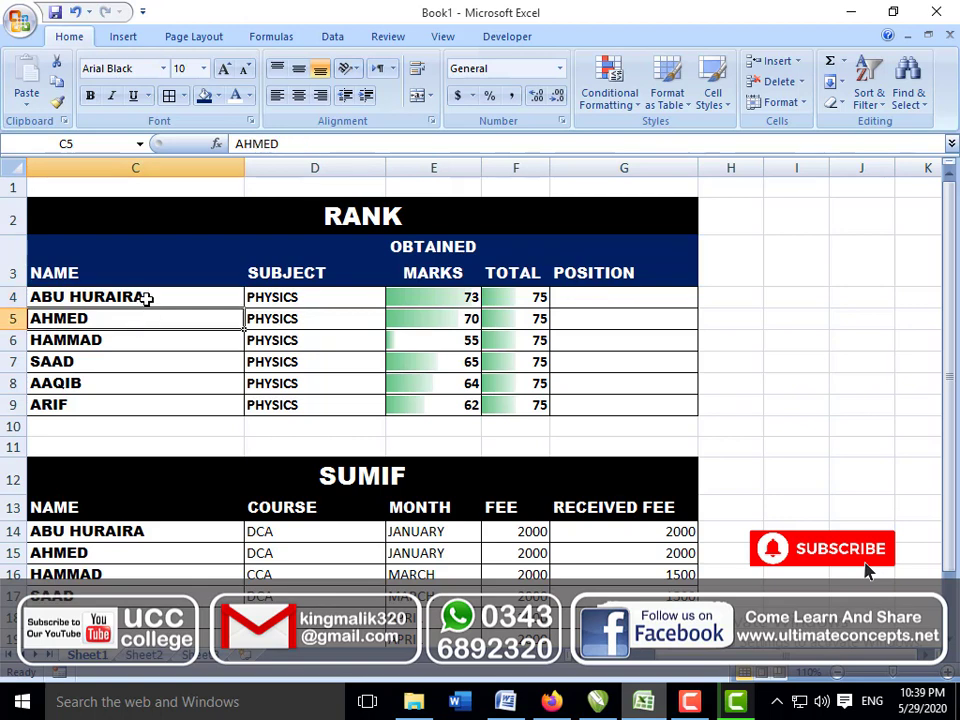
click(141, 297)
click(283, 299)
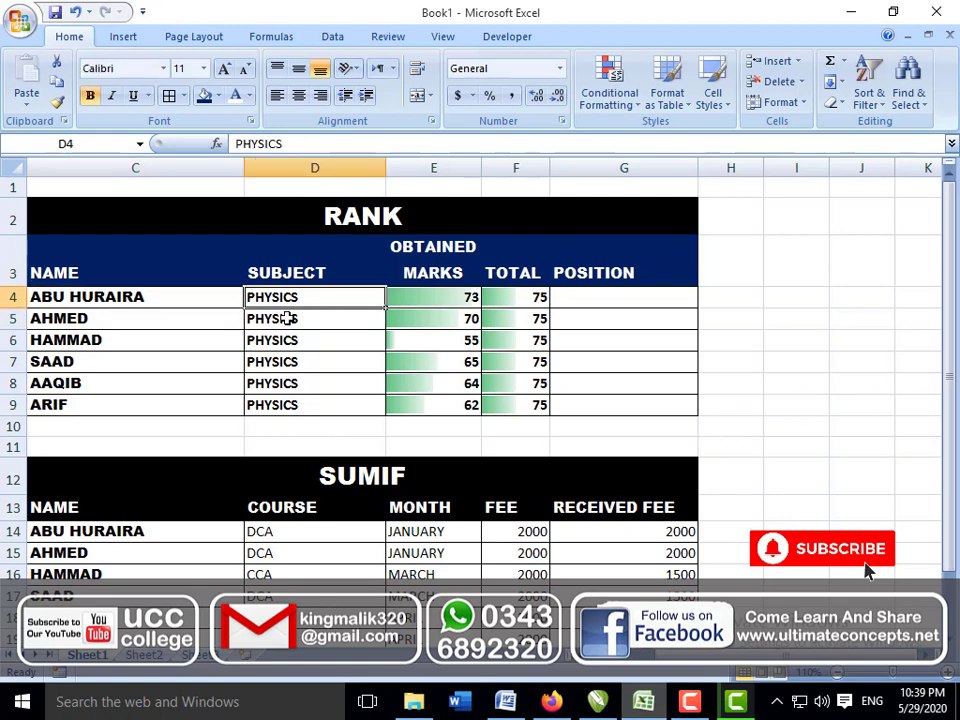
click(285, 318)
click(290, 341)
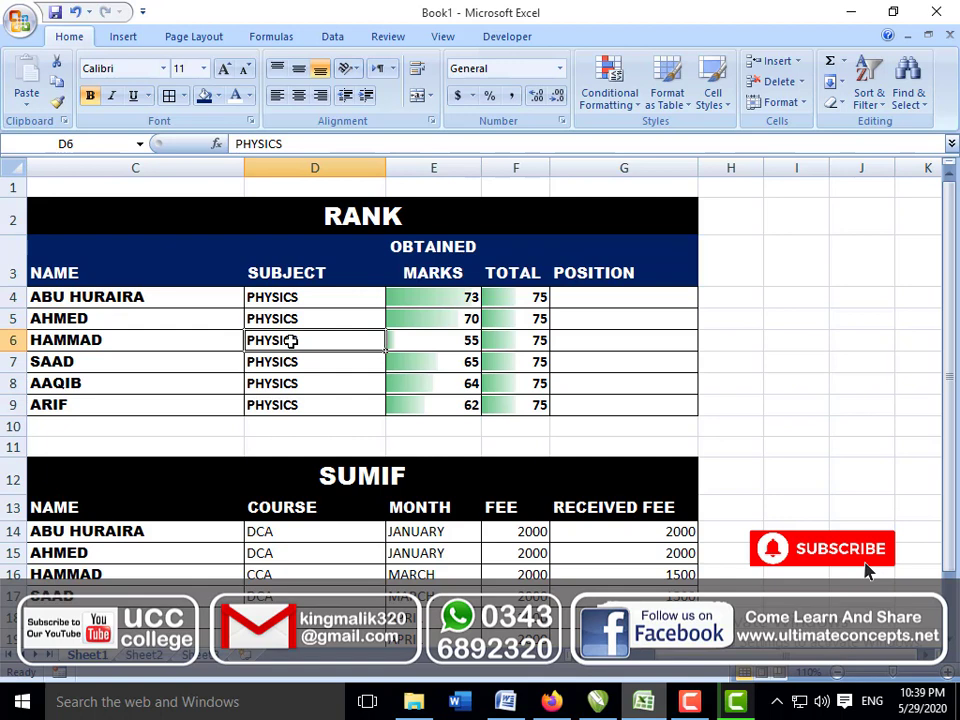
click(404, 294)
click(431, 324)
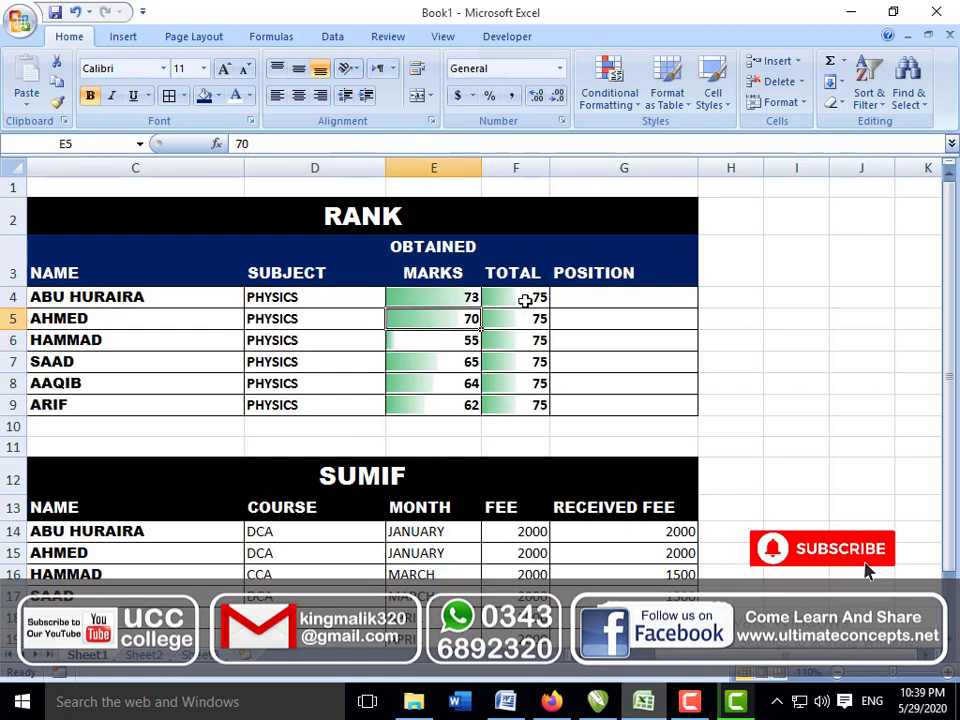
click(525, 300)
click(535, 316)
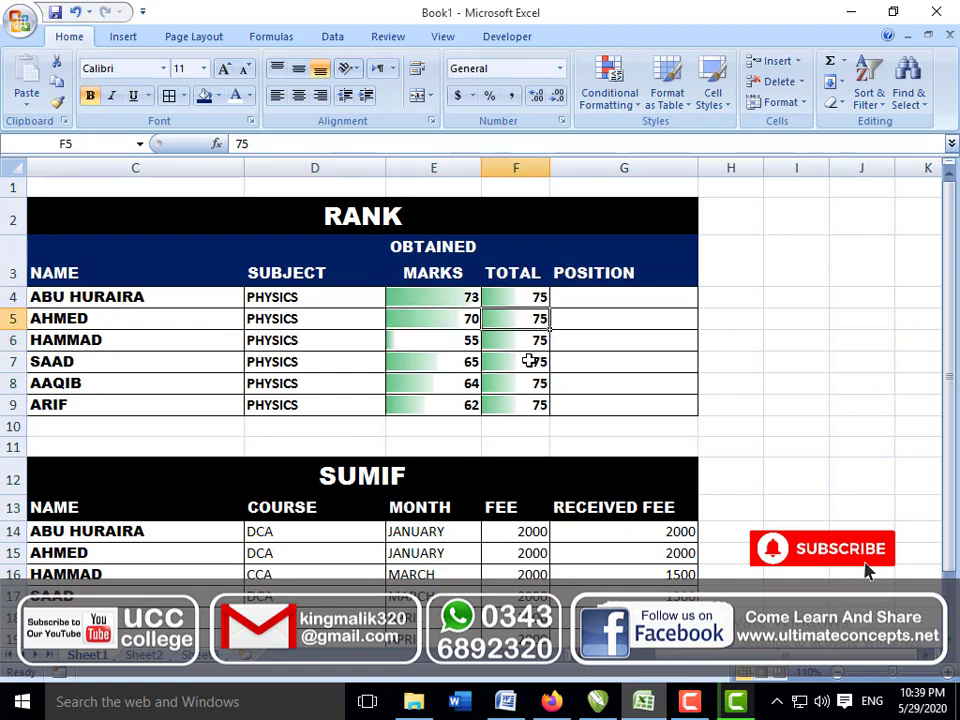
click(529, 361)
click(531, 382)
drag(461, 300, 467, 404)
click(573, 297)
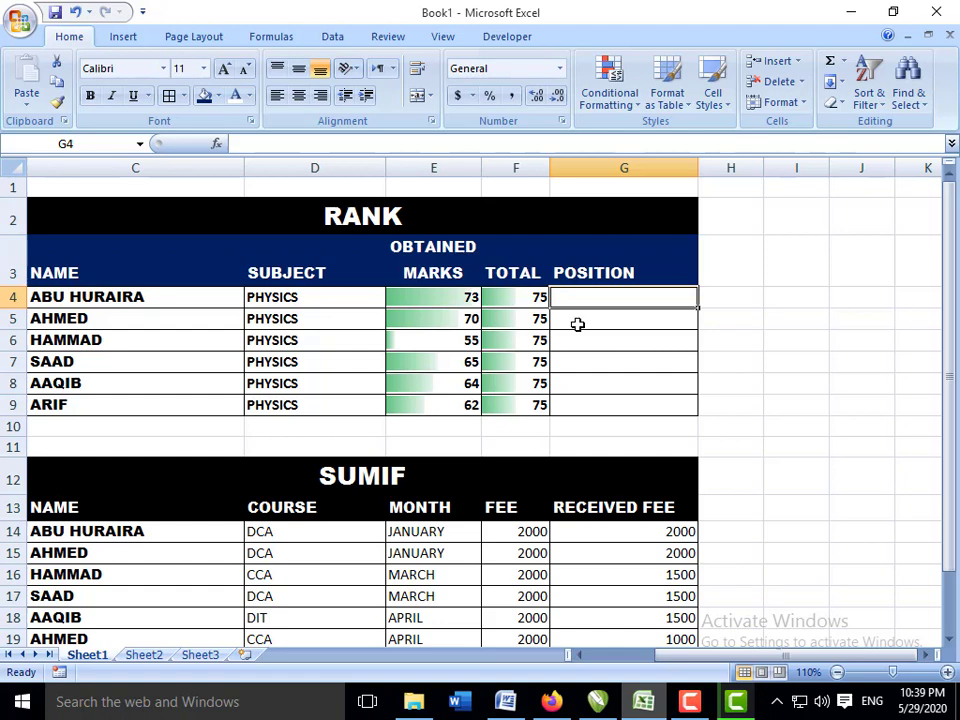
click(689, 706)
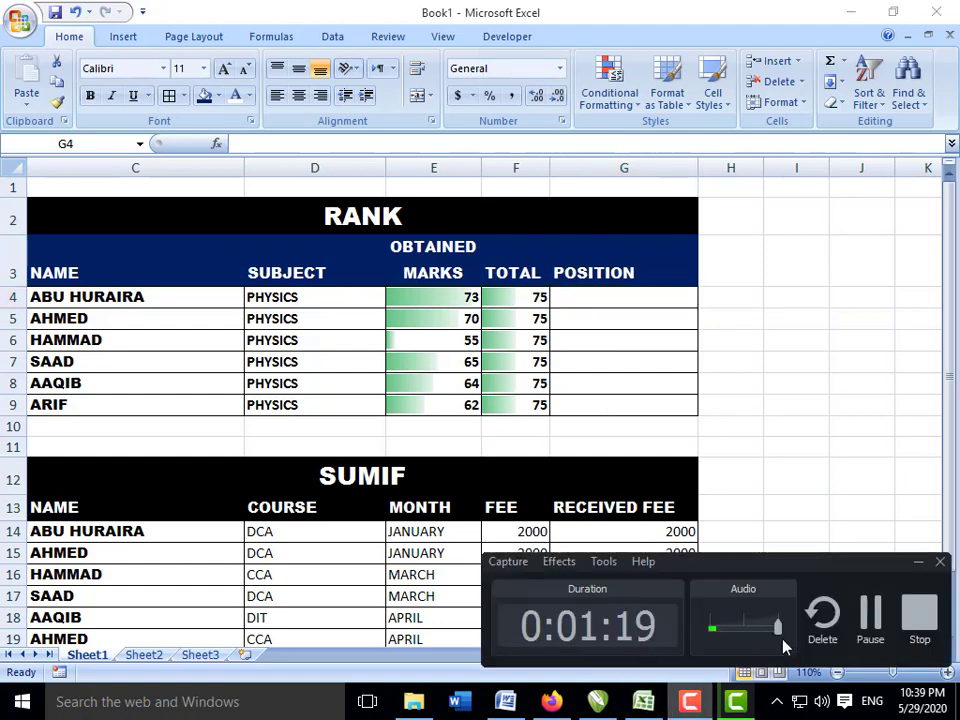
click(866, 626)
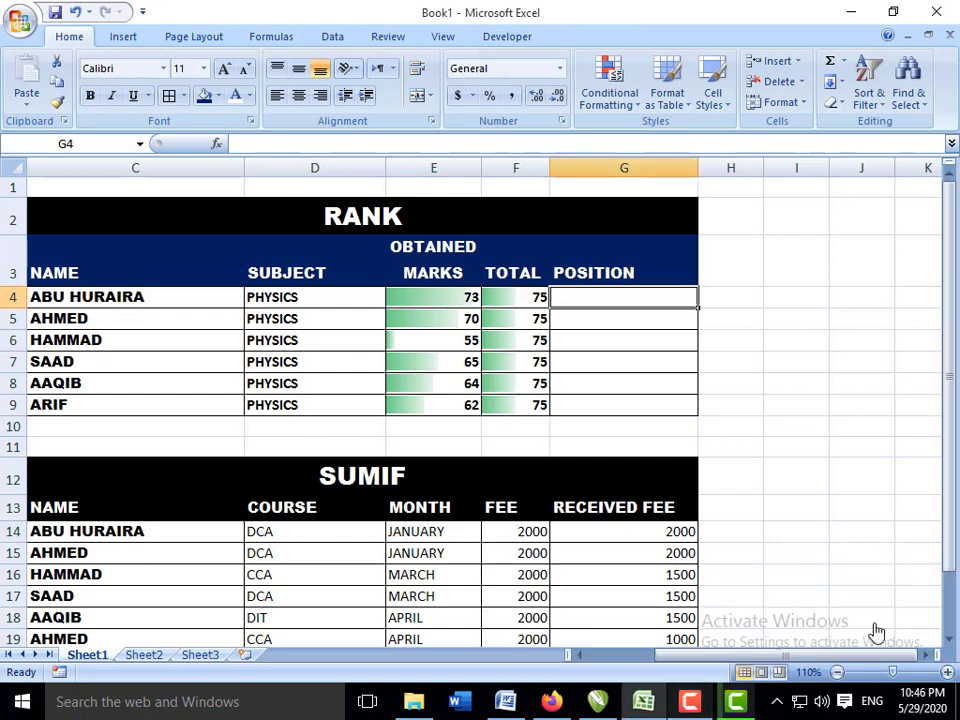
- Review the individual obtained marks in column E of the RANK table, comparing the students' scores
key(Left)
key(Left)
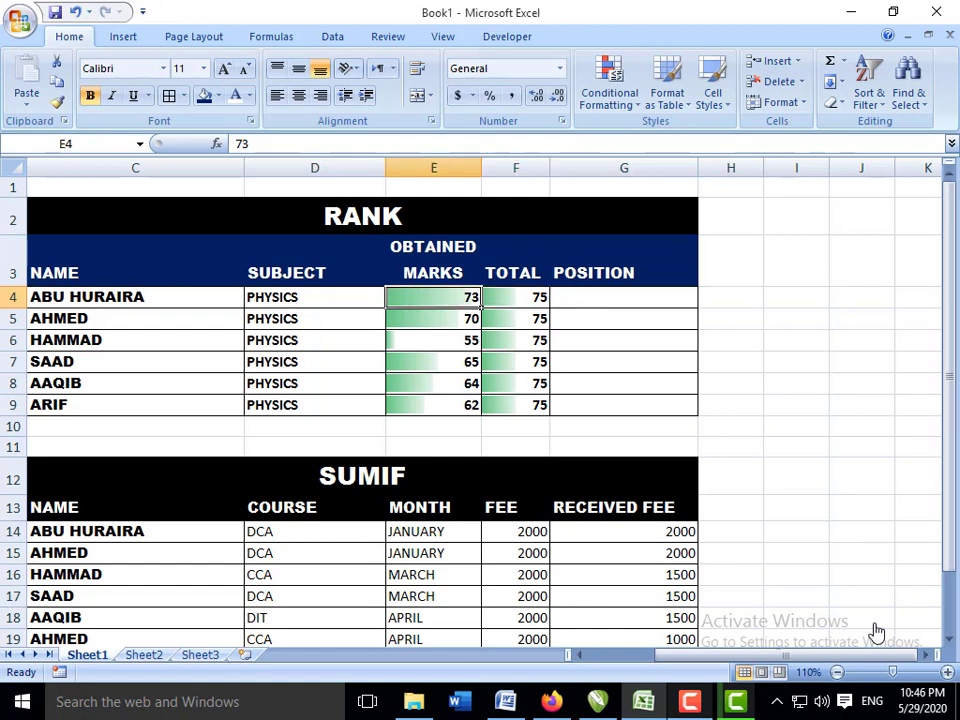
key(Down)
key(Down)
key(Down)
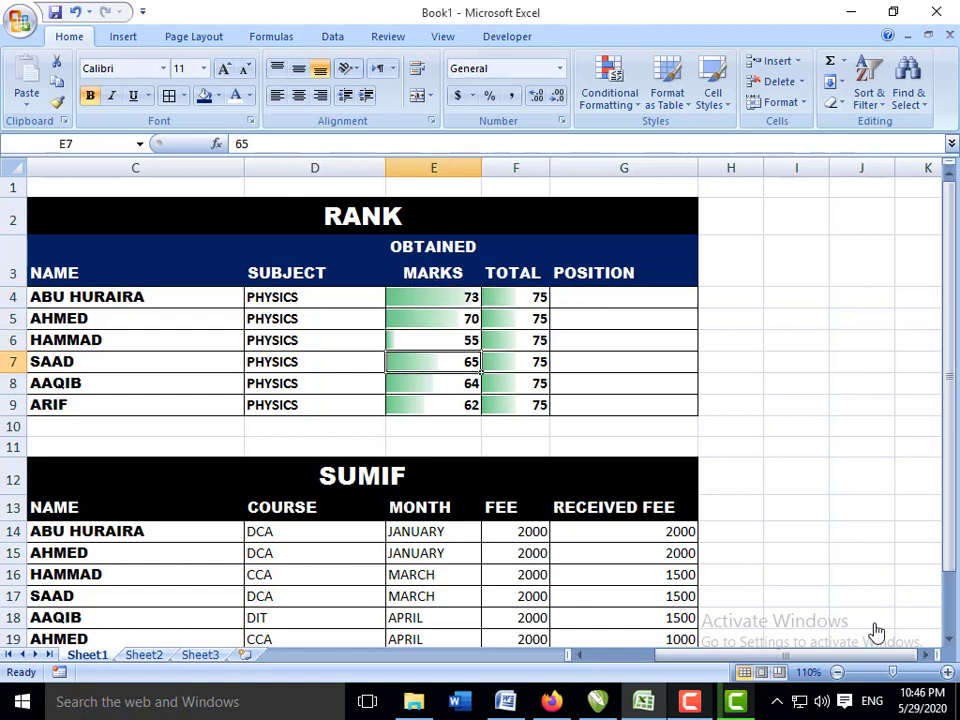
key(Up)
key(Up)
key(Up)
key(Down)
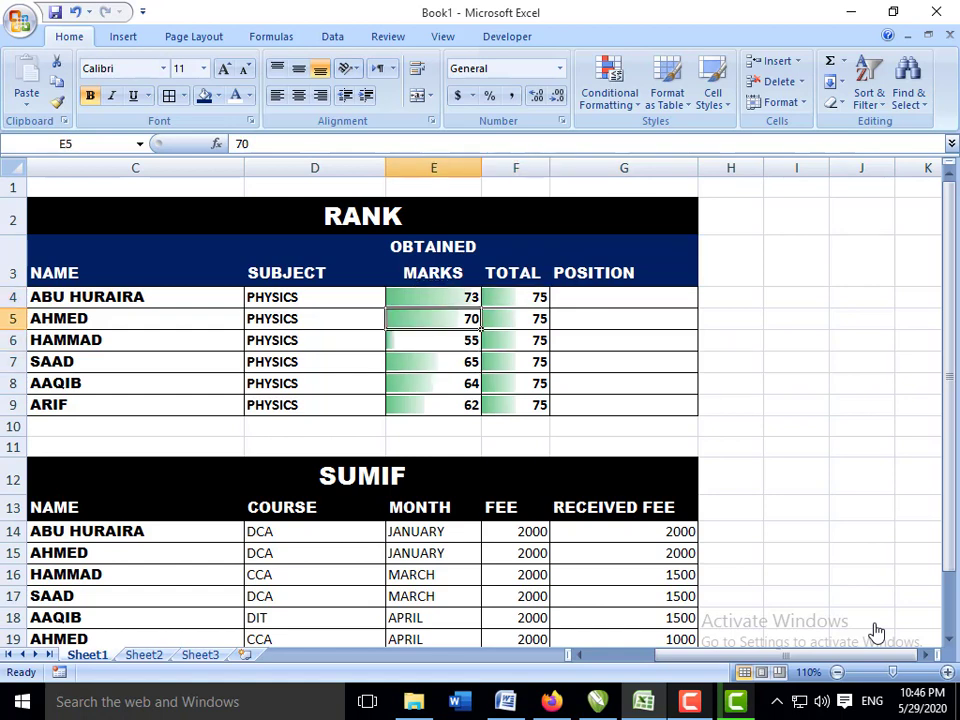
key(Down)
key(Down)
key(Down)
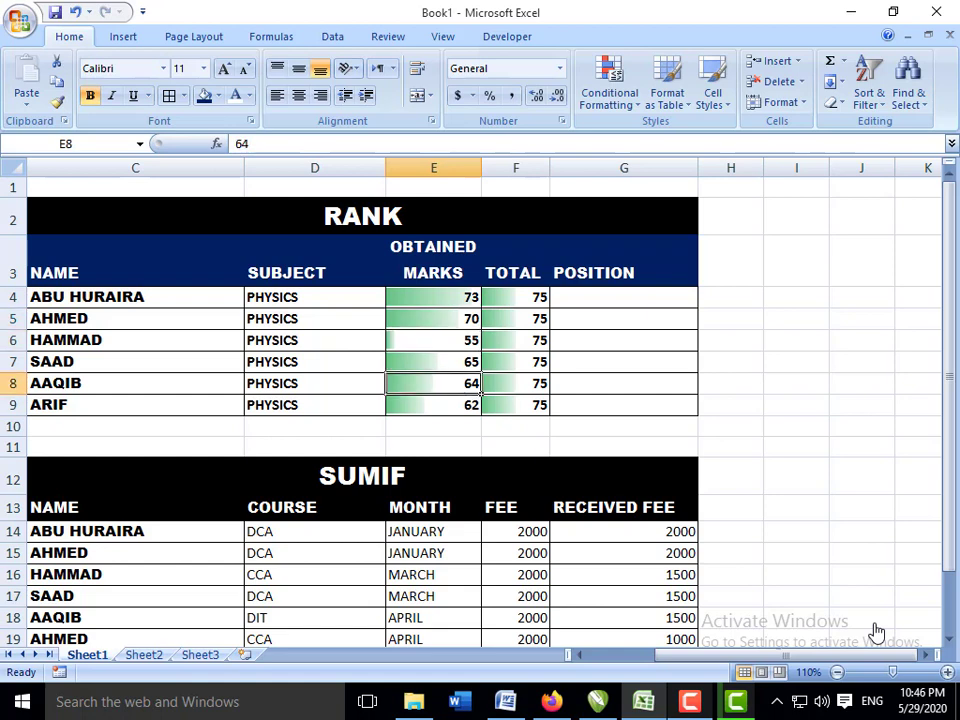
key(Up)
key(Up)
key(Up)
key(Up)
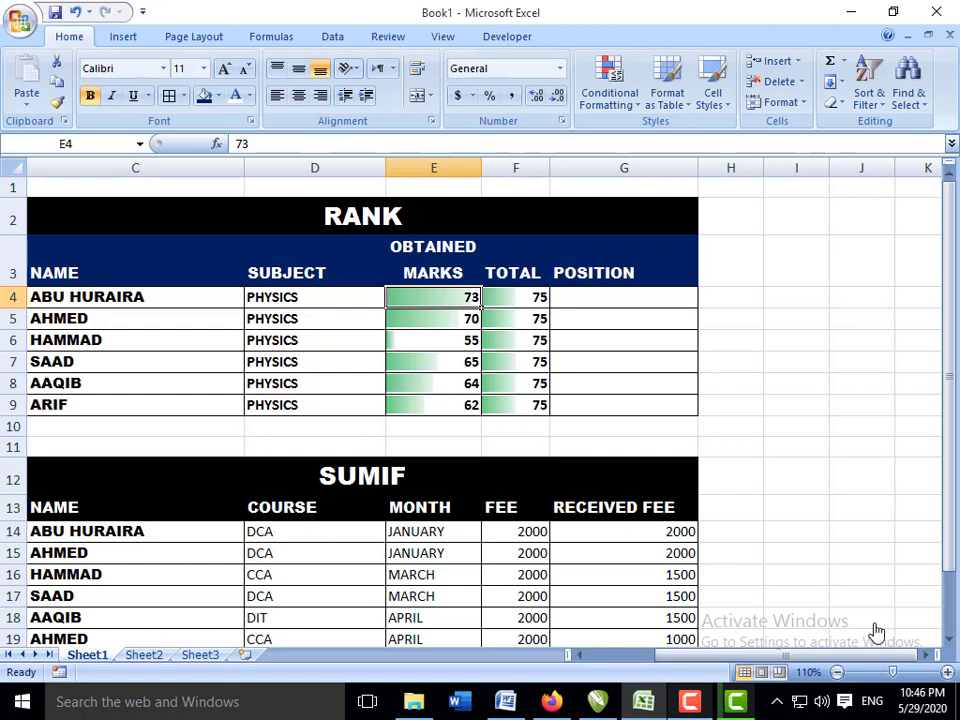
- Enter the formula =RANK(E4,E4:E9) in G4 to rank the first student's obtained marks
key(Right)
key(Right)
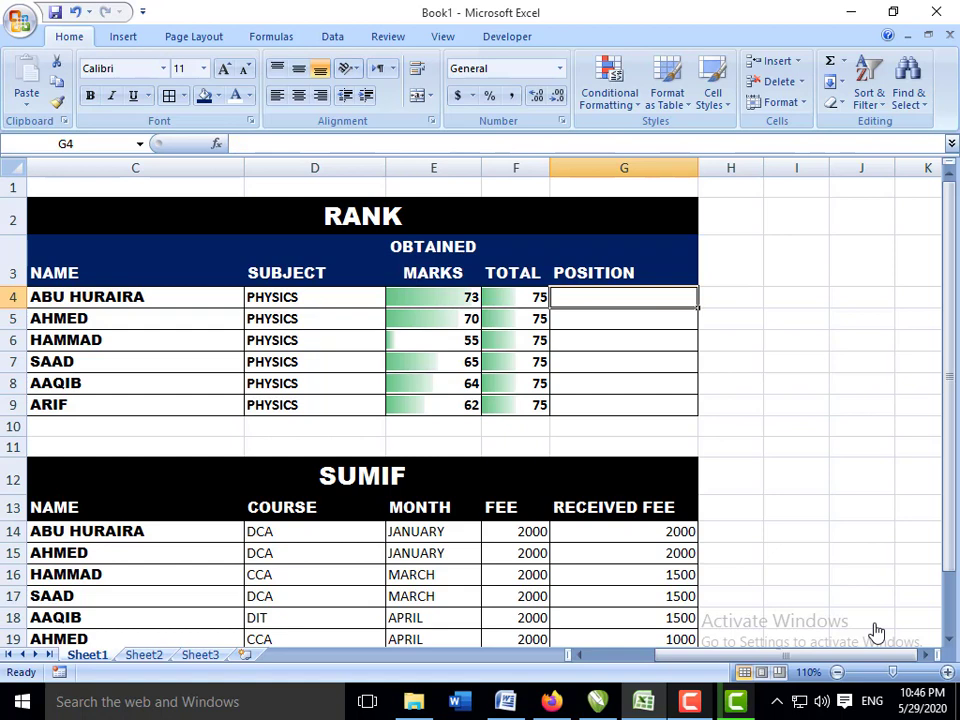
text(=RA)
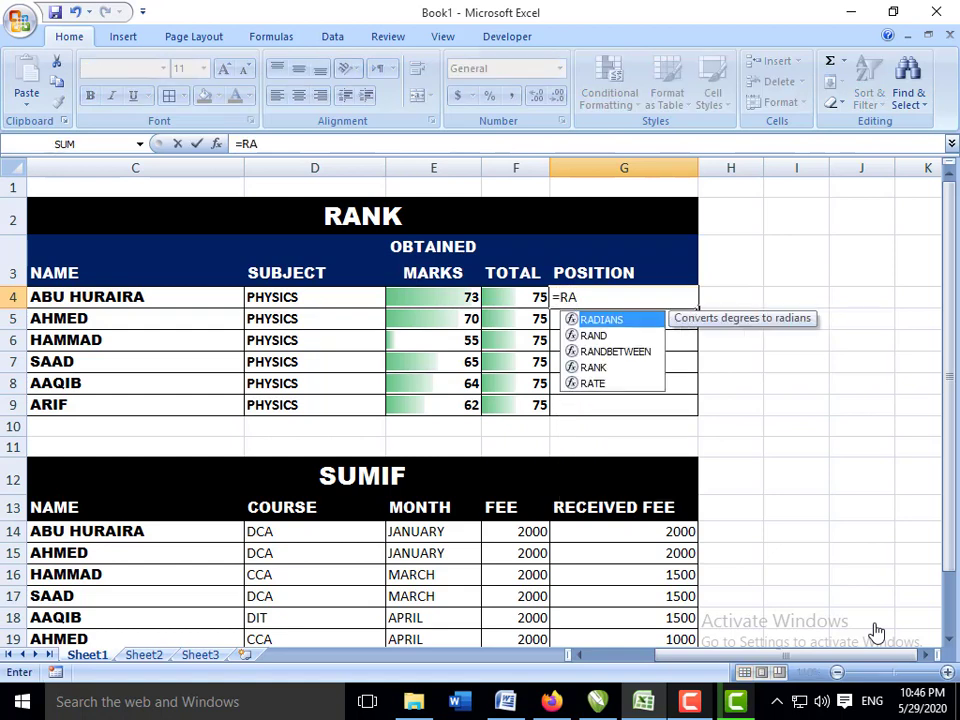
text(N)
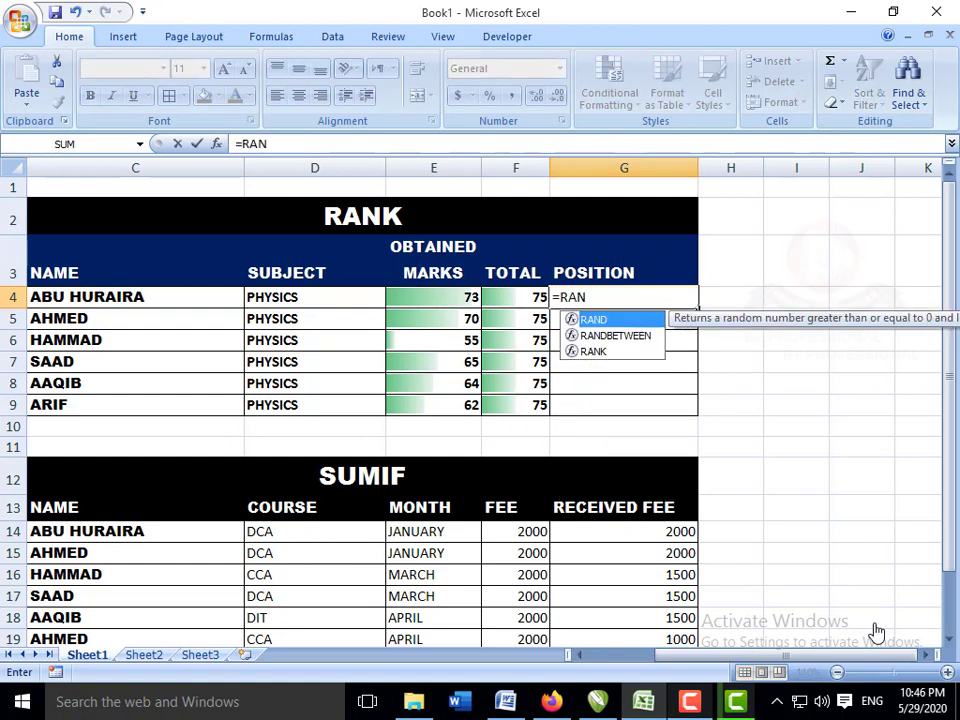
text(K()
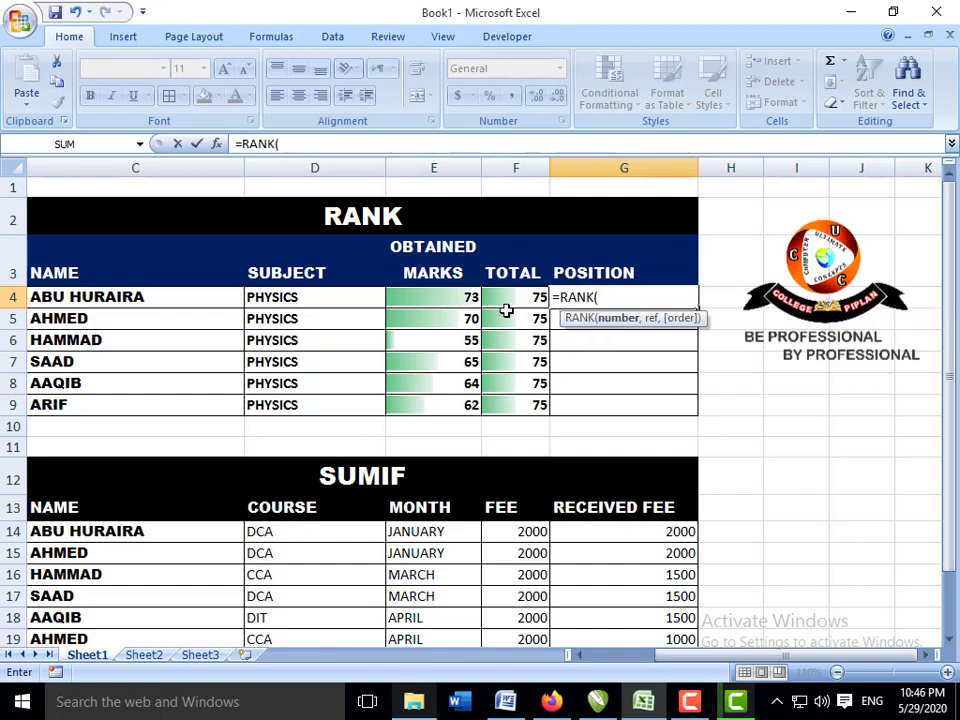
click(431, 298)
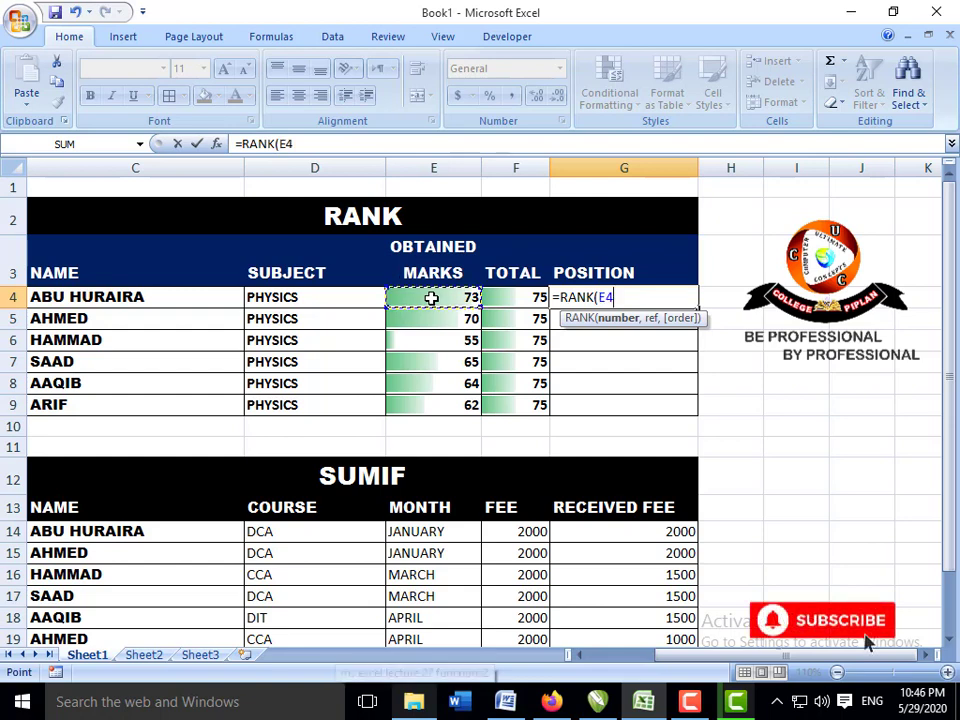
text(,)
drag(444, 297, 441, 402)
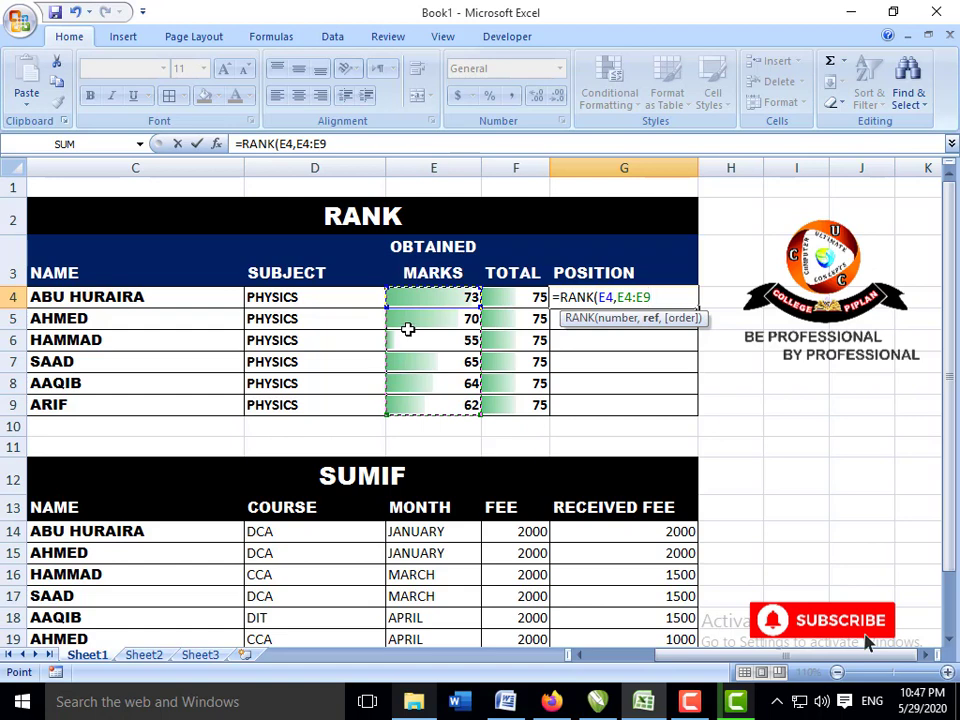
key(Return)
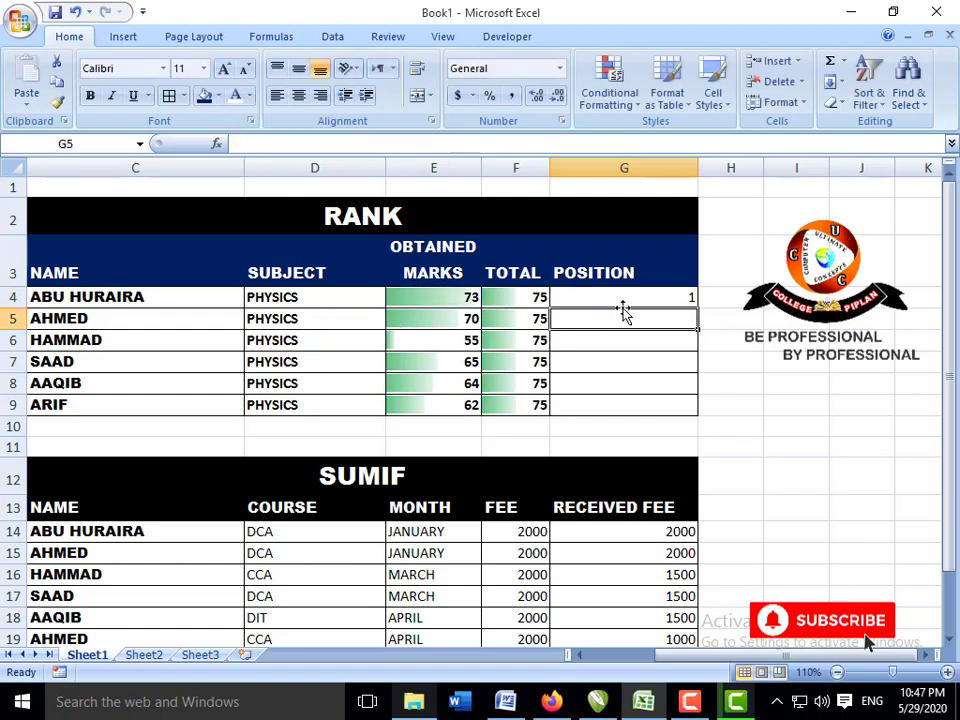
- Make the range in G4's formula absolute so that it reads =RANK(E4,$E$4:$E$9)
click(657, 297)
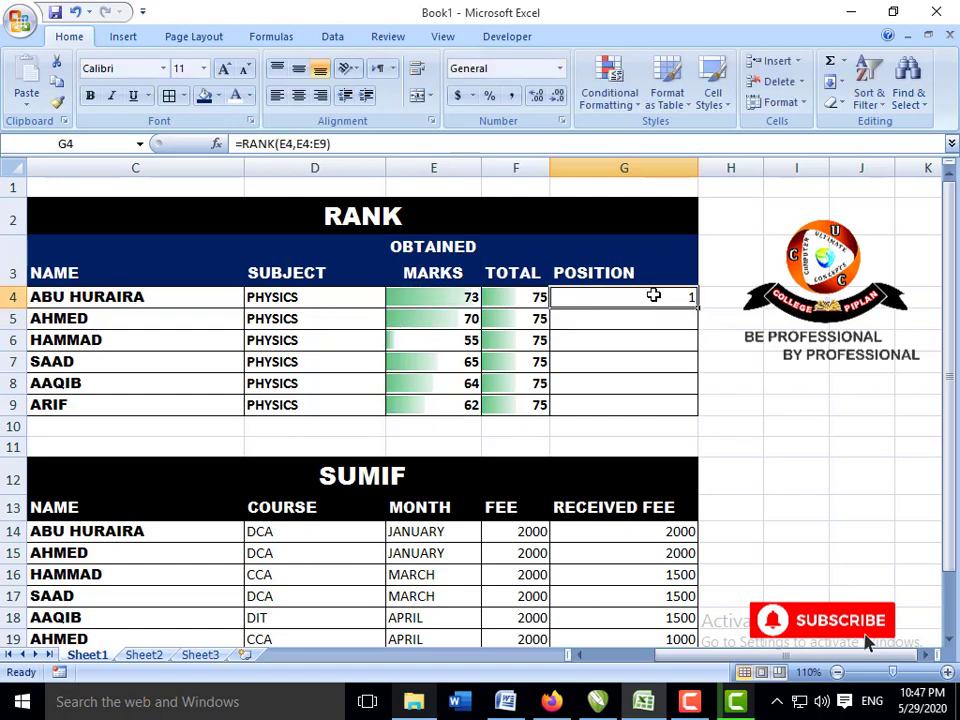
double_click(636, 297)
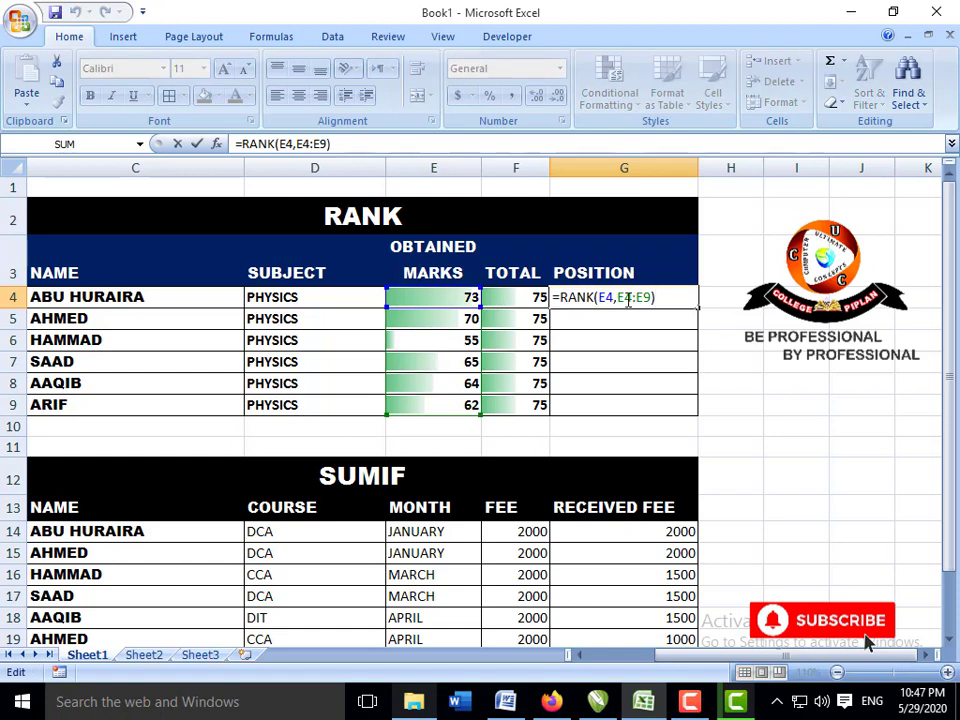
click(627, 298)
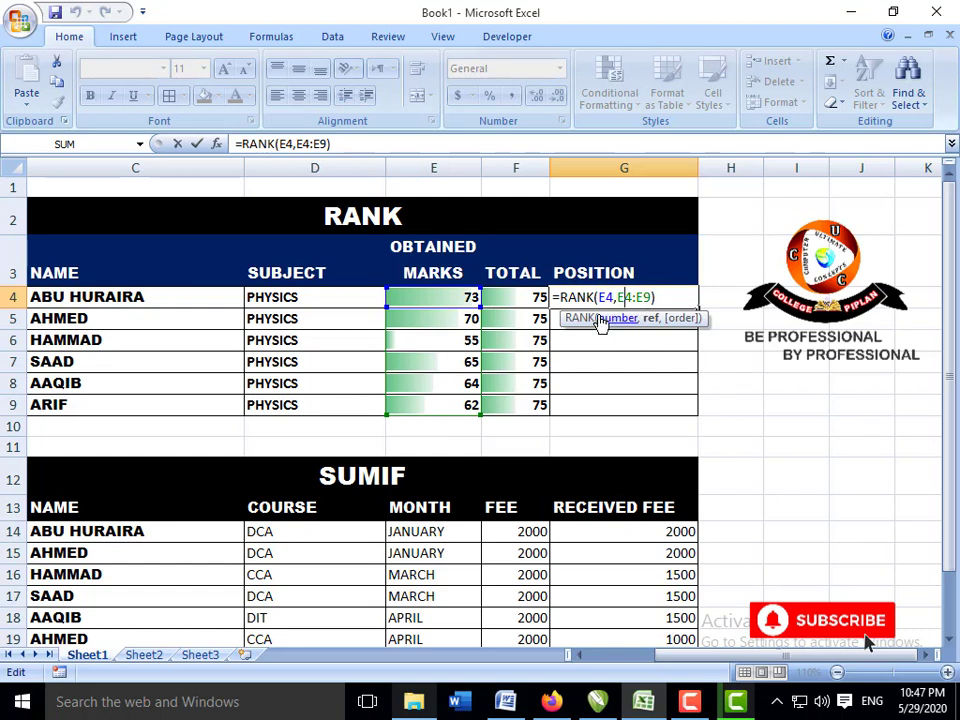
key(F4)
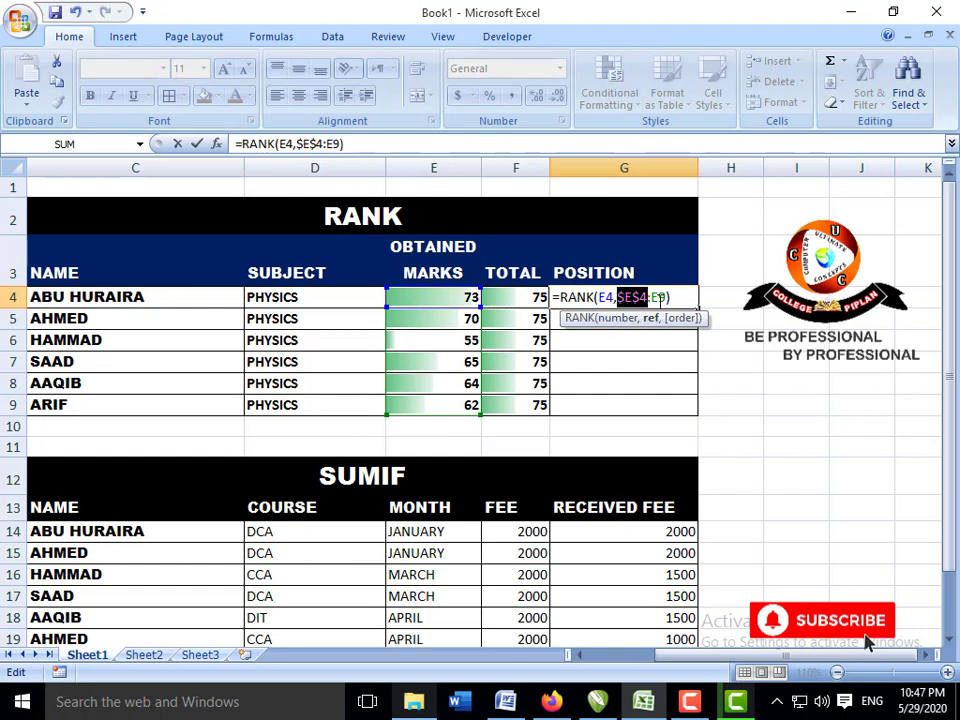
key(F4)
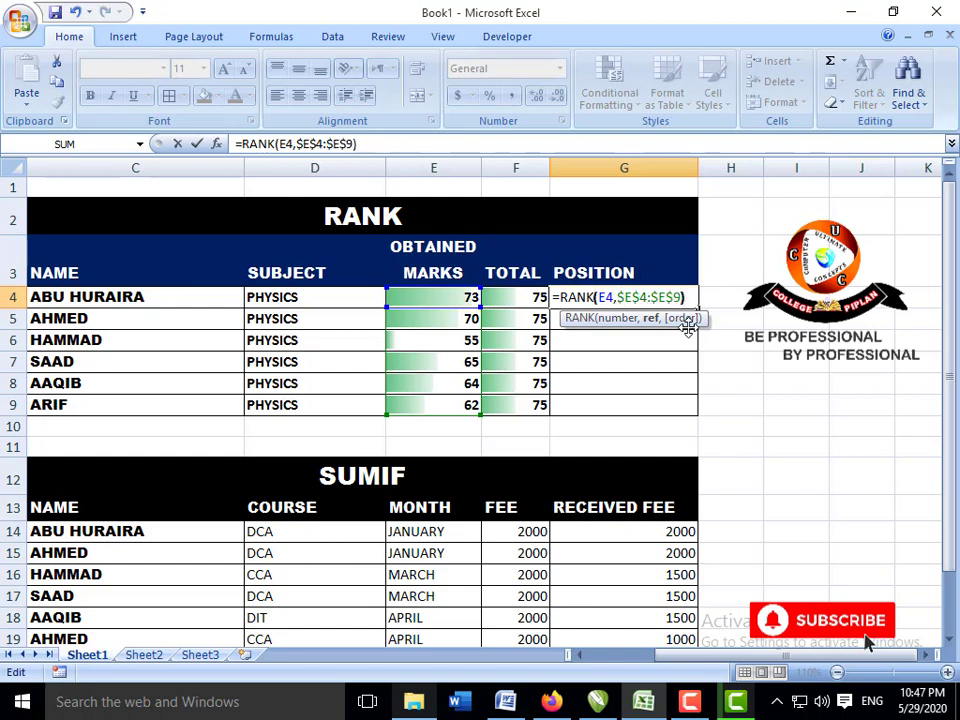
key(Right)
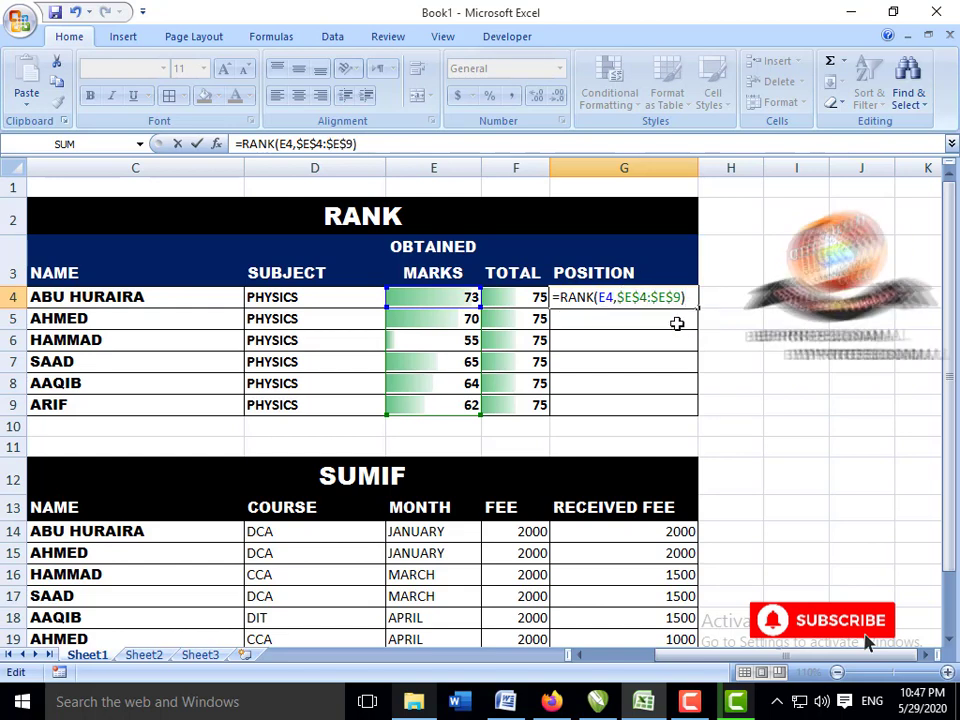
key(Return)
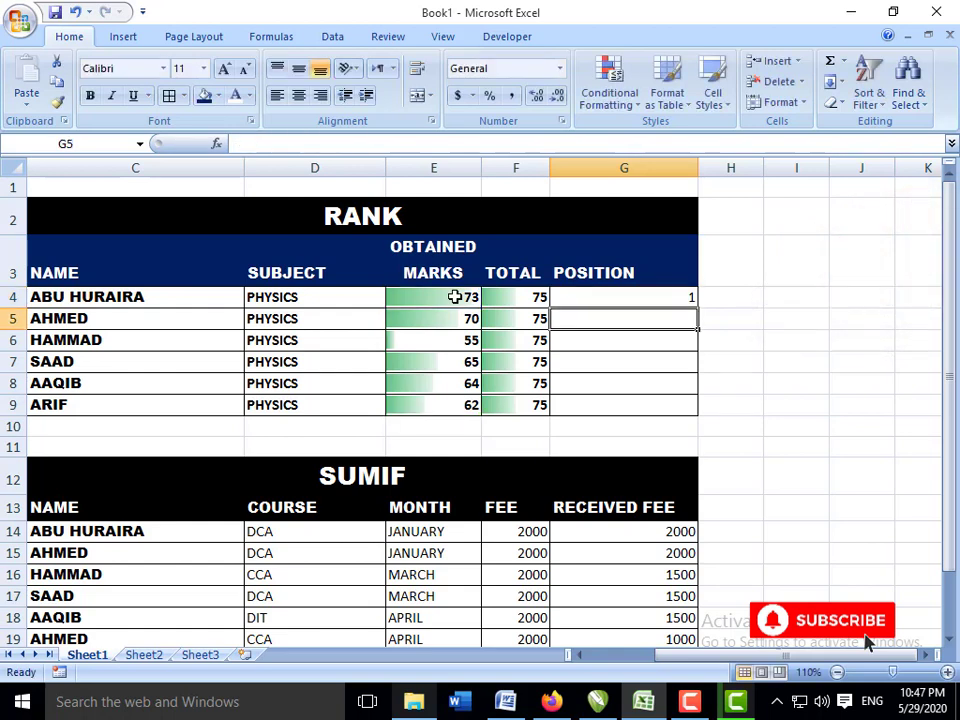
- Fill the RANK formula from G4 down to G9 for the remaining students
click(455, 297)
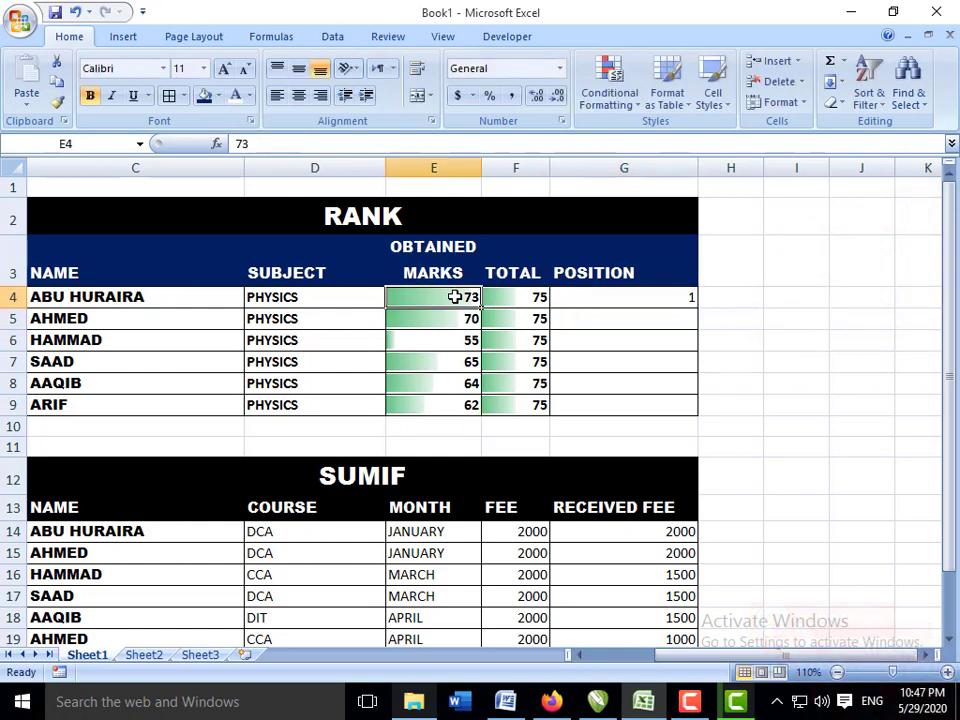
click(662, 301)
drag(700, 311, 698, 410)
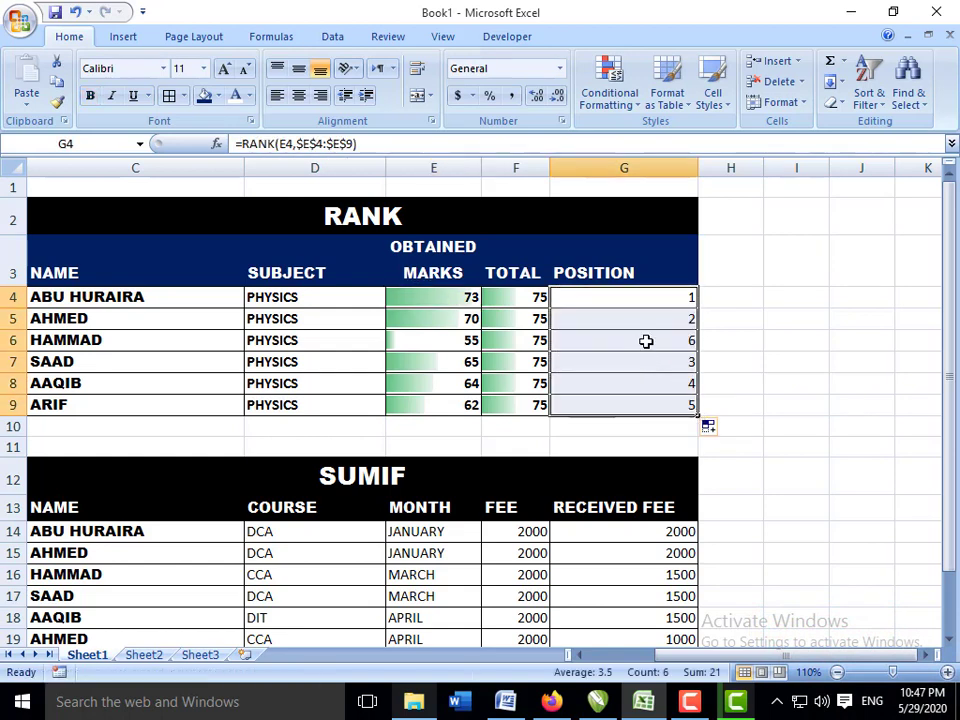
click(646, 298)
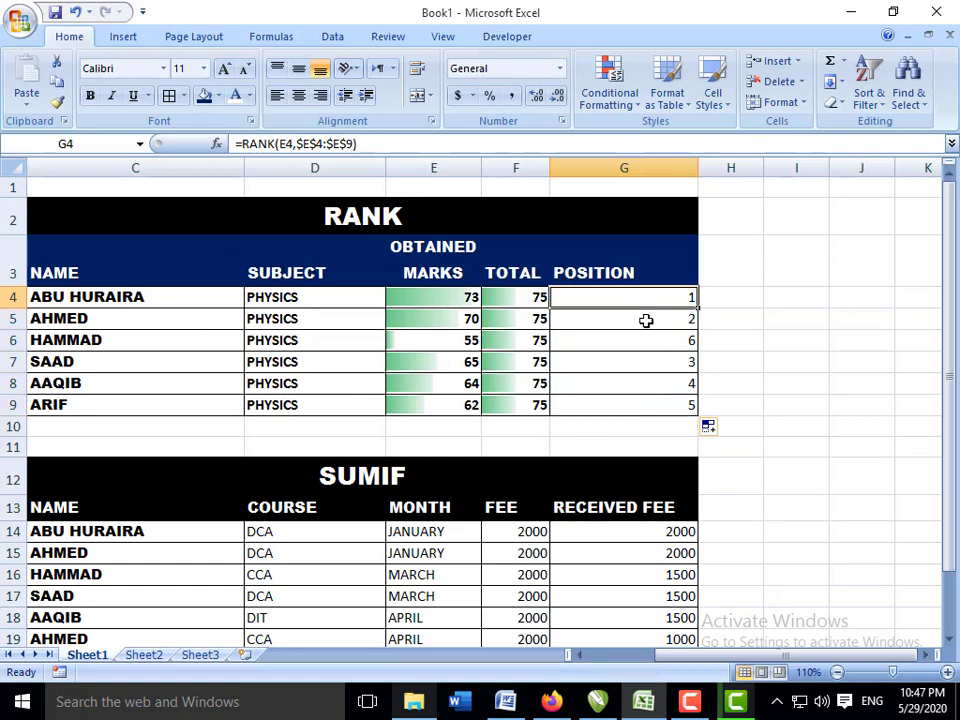
- Set the second student's obtained marks in E5 to 75 and check the updated position in G4
click(645, 319)
click(656, 352)
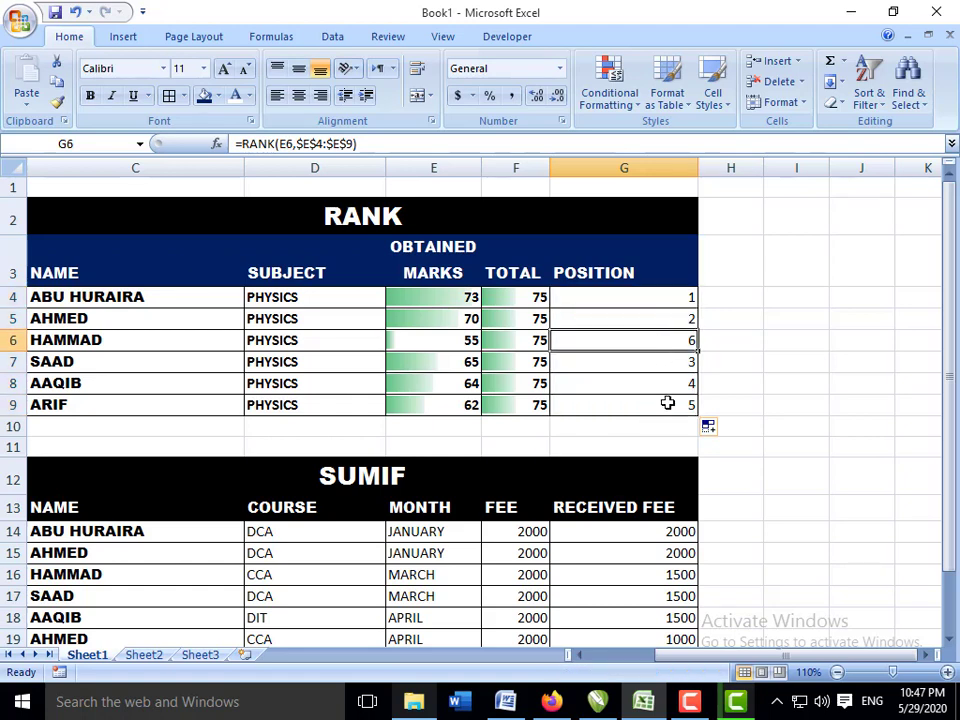
click(666, 403)
click(432, 299)
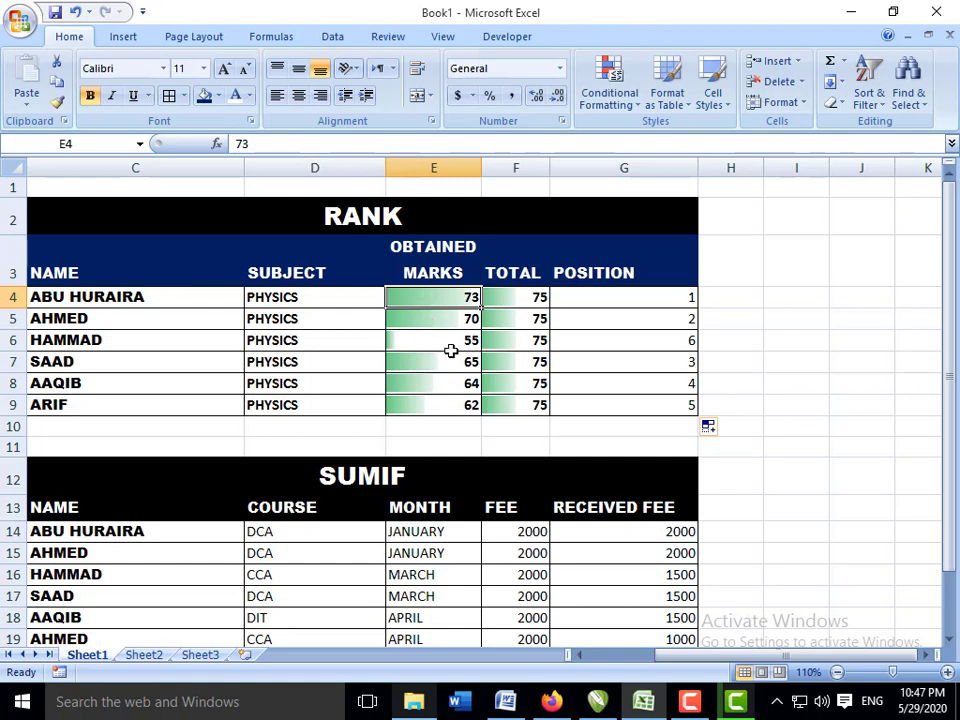
key(Down)
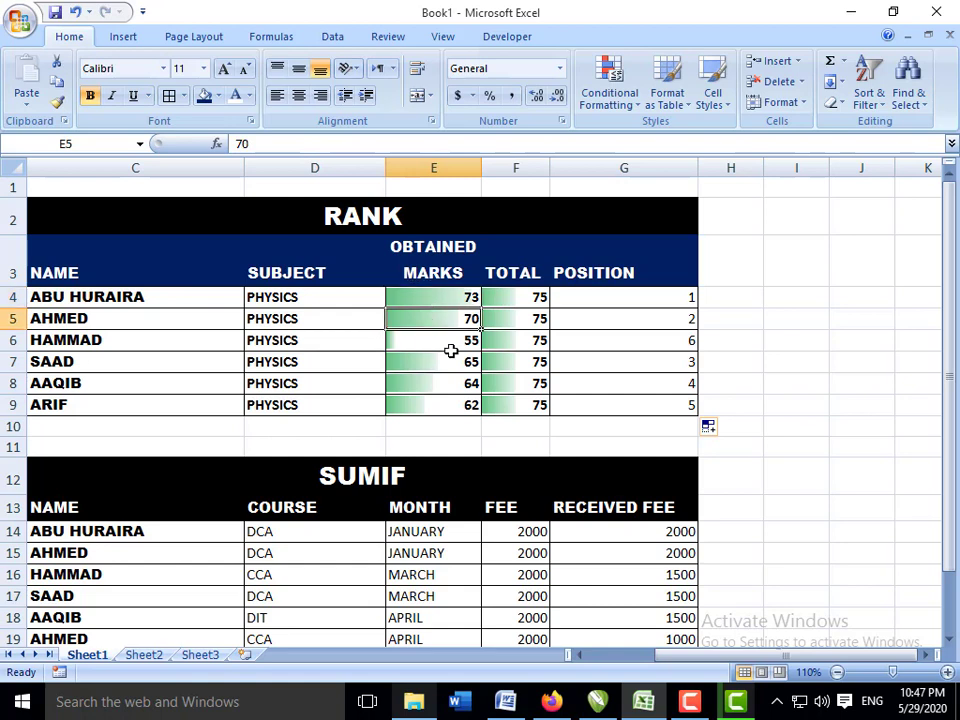
text(75)
key(Return)
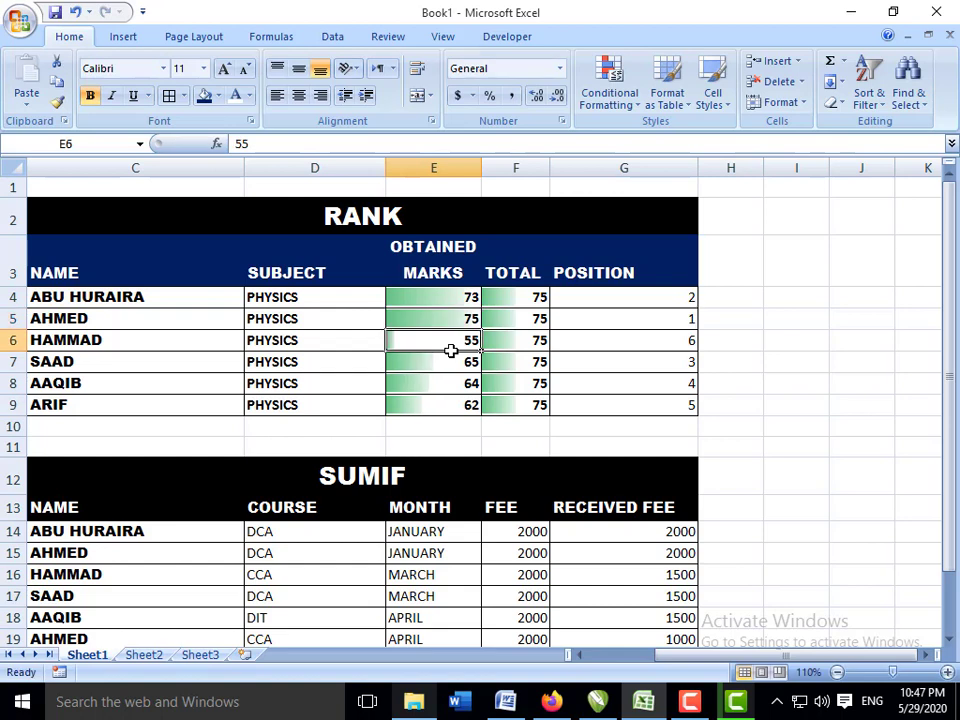
key(Up)
key(Up)
key(Right)
key(Right)
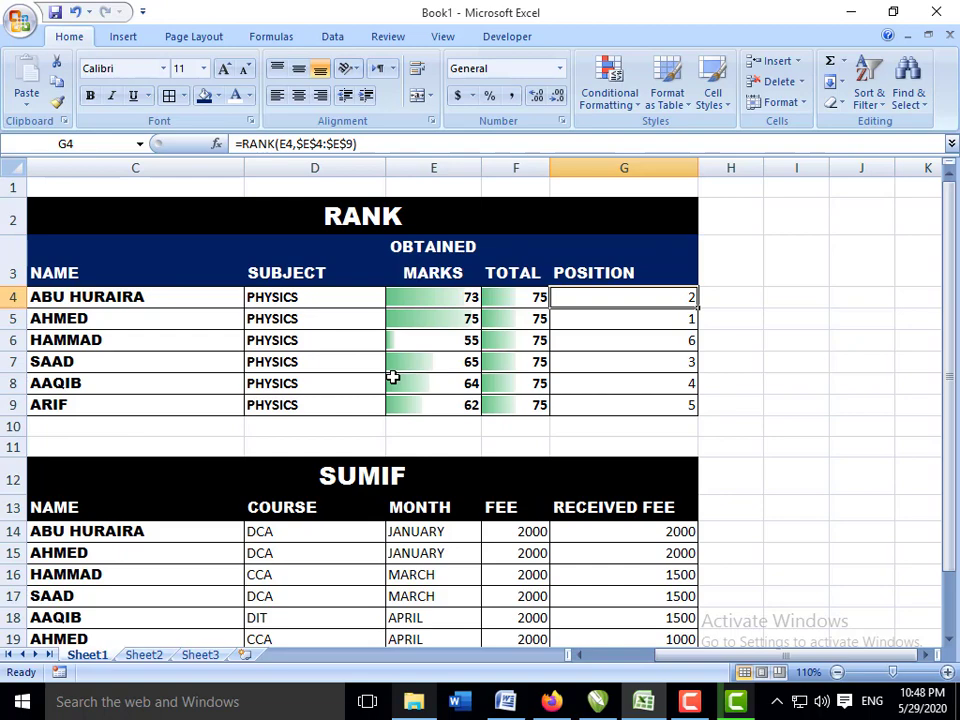
- Examine the SUMIF table's name, course, month, fee and received fee columns and the RECEIVED FEE result cell C23
scroll(393, 377, down, 1)
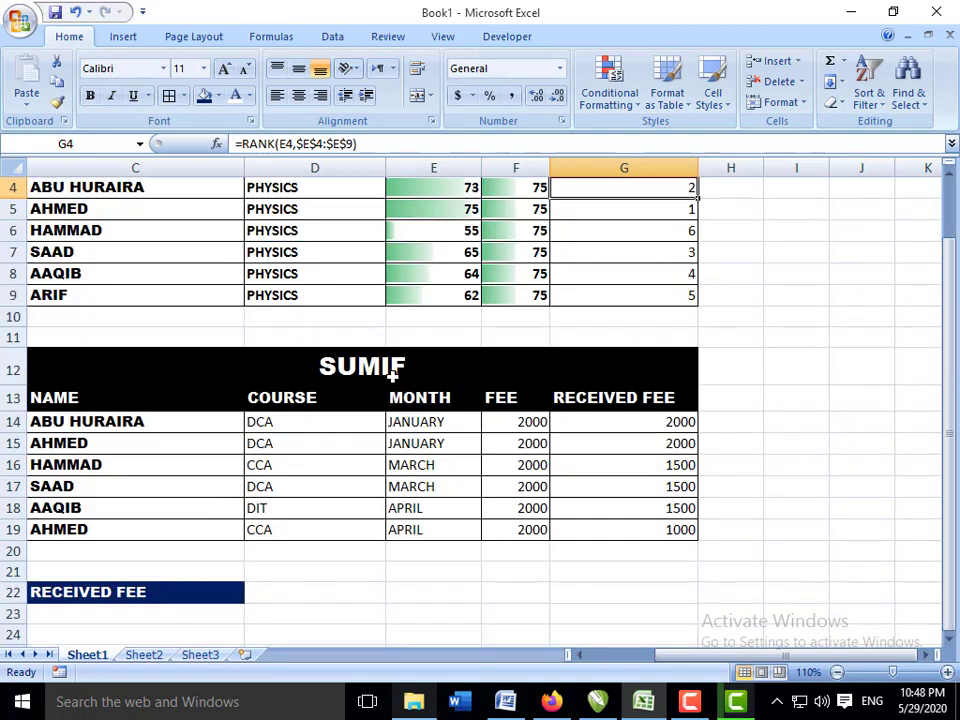
scroll(393, 375, down, 1)
scroll(393, 377, down, 1)
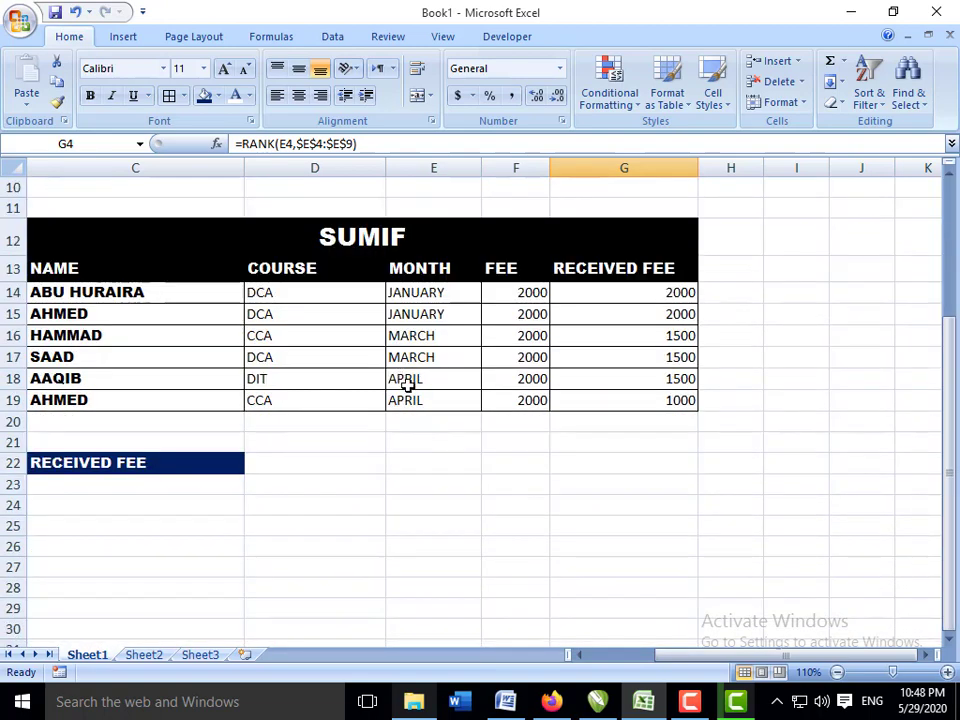
click(366, 237)
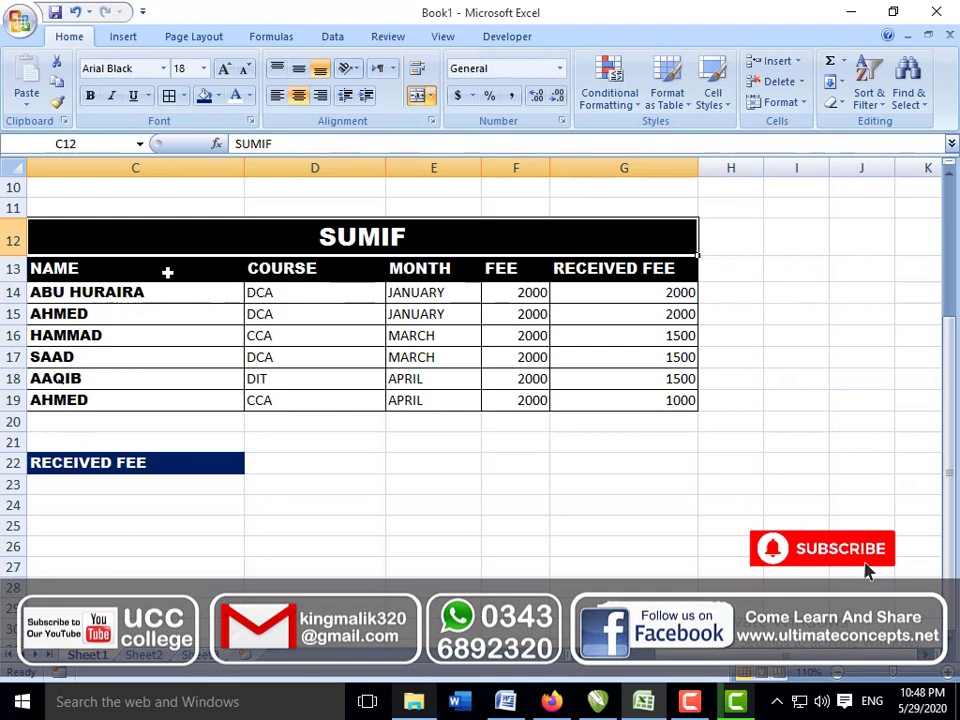
click(99, 274)
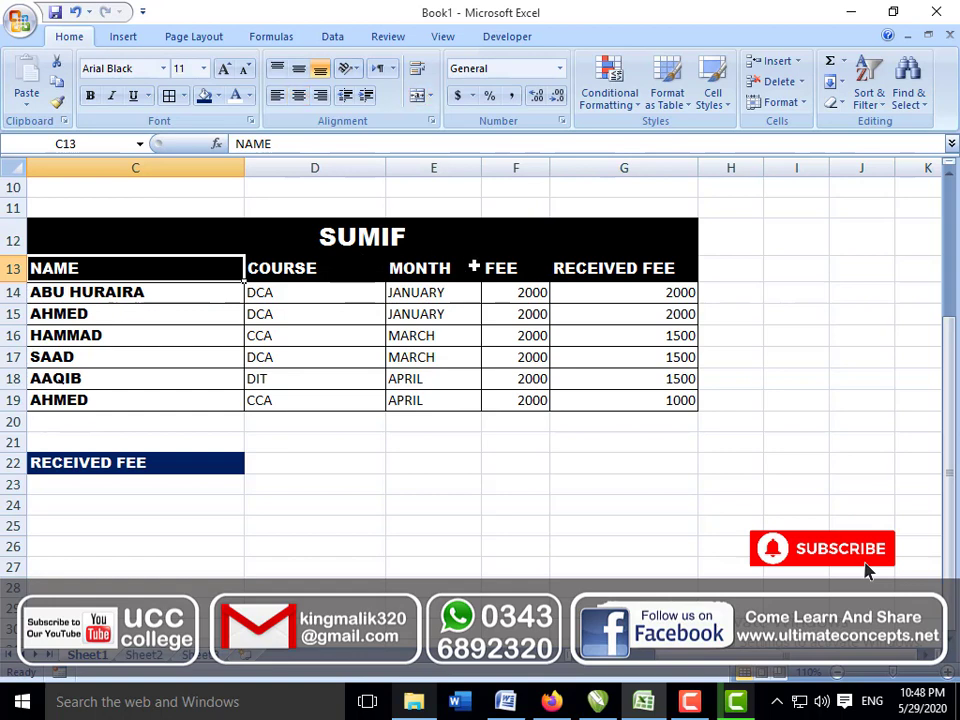
click(284, 268)
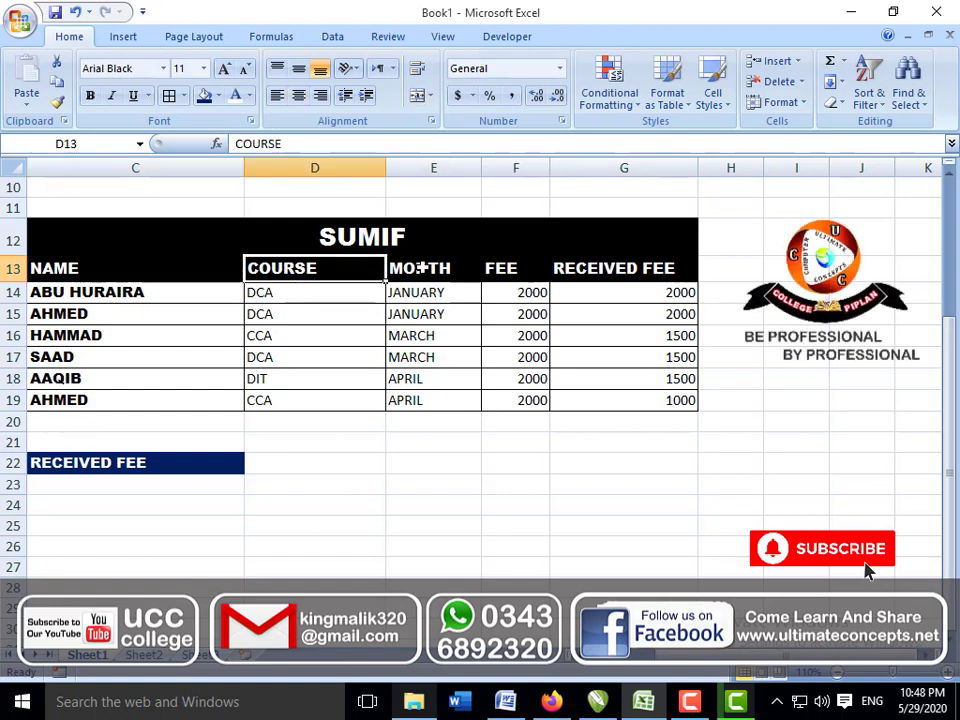
click(422, 268)
click(425, 295)
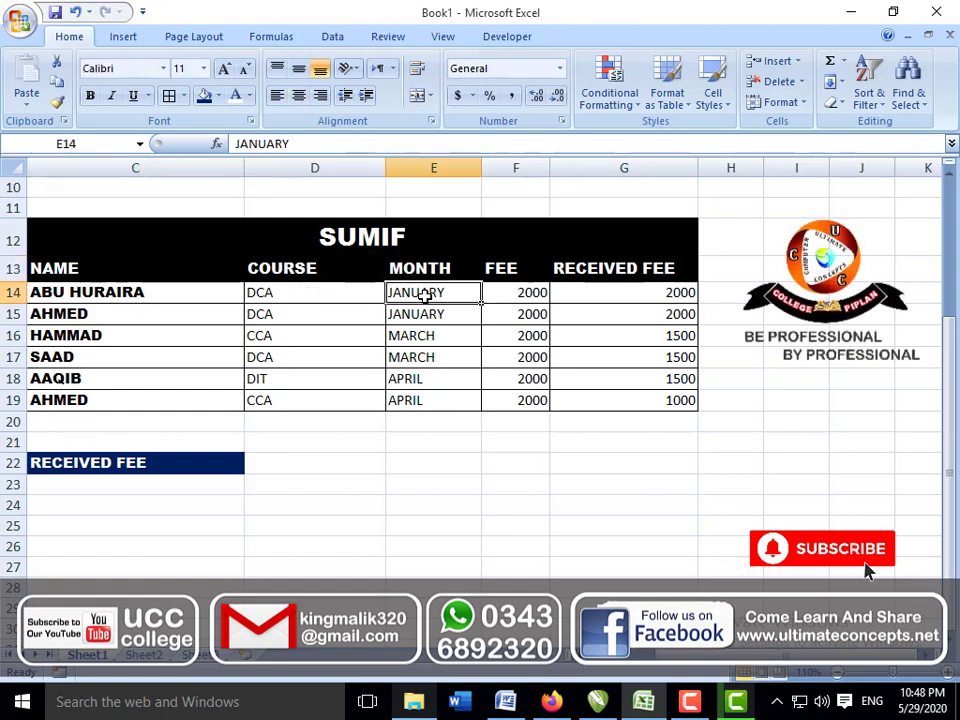
click(505, 271)
click(506, 293)
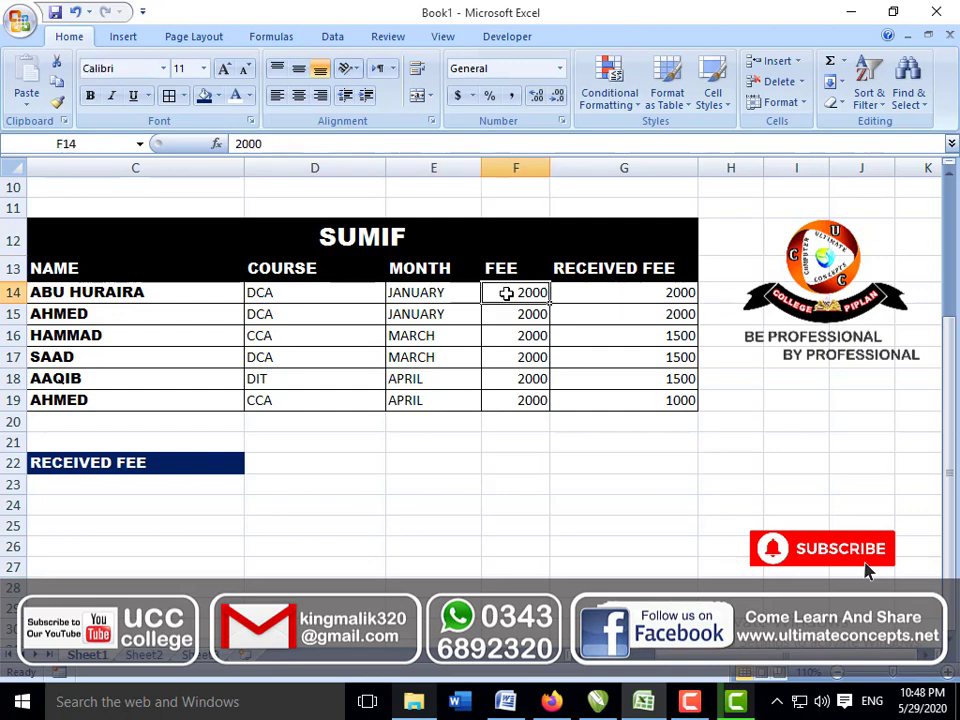
click(602, 273)
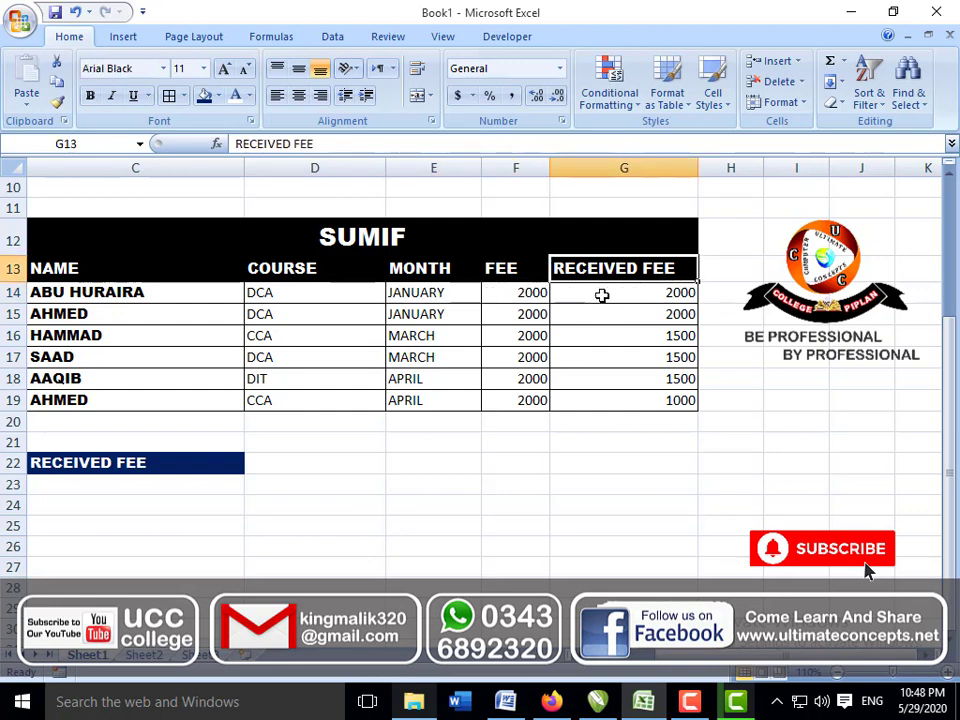
click(602, 295)
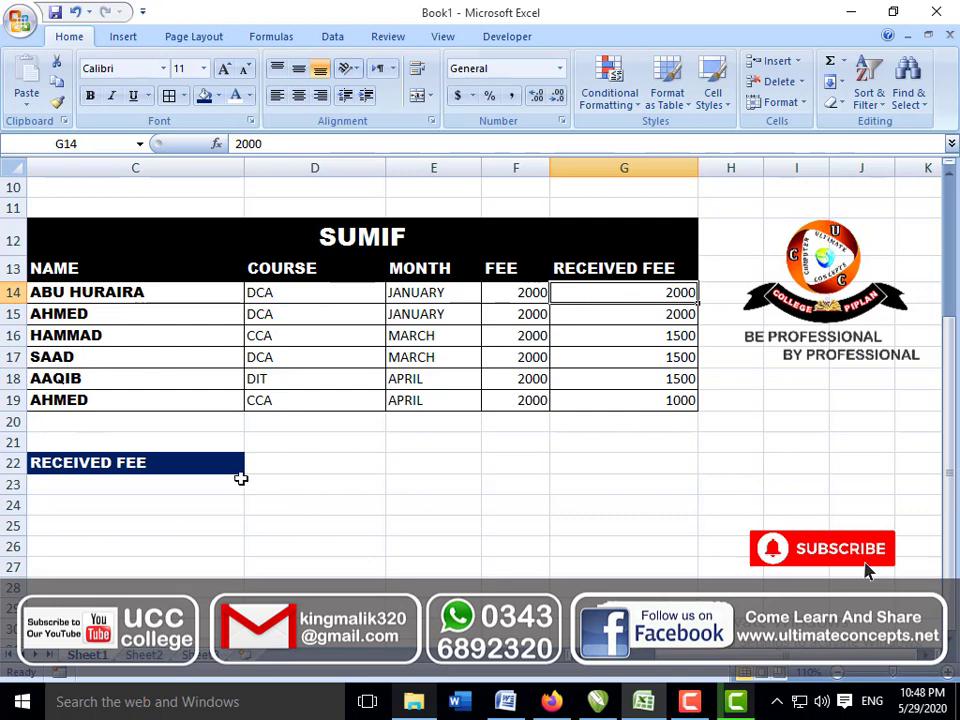
click(96, 484)
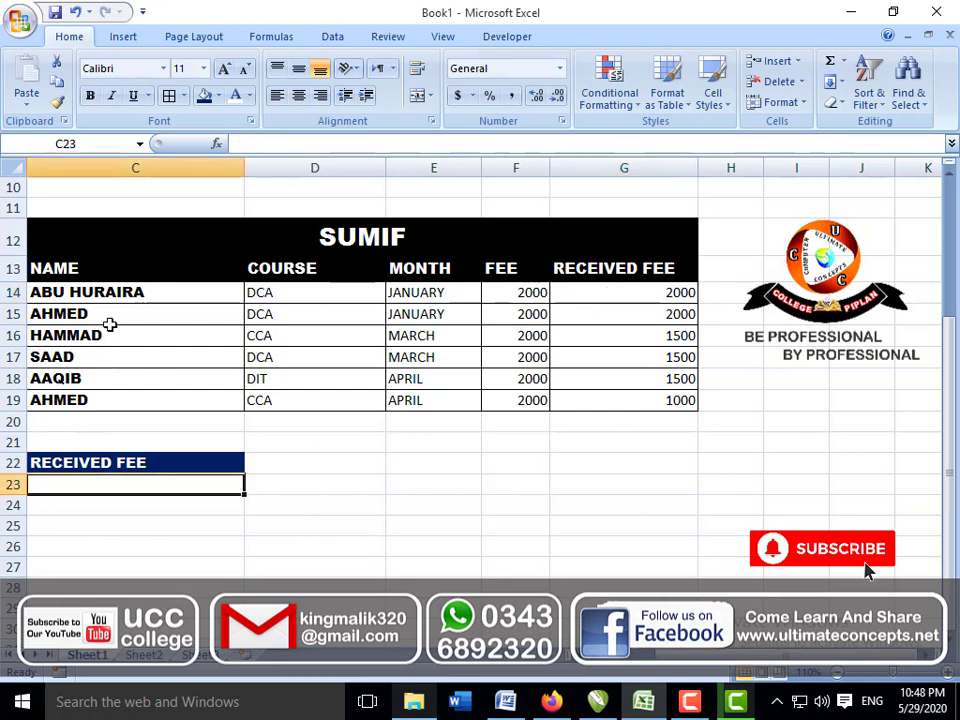
click(103, 291)
key(Down)
key(Down)
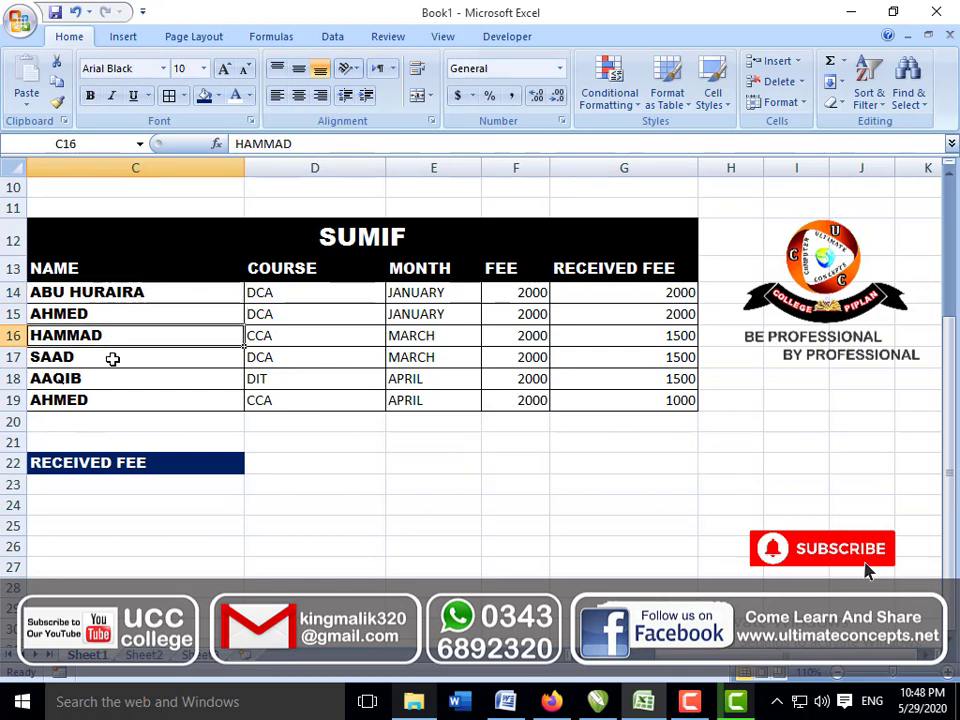
click(115, 483)
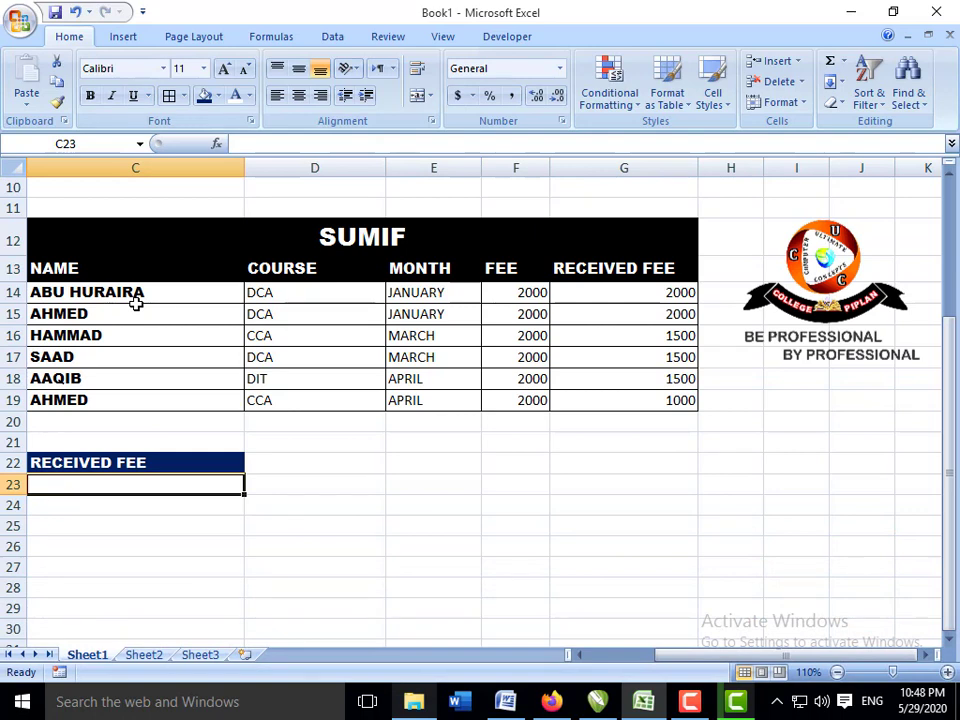
click(147, 402)
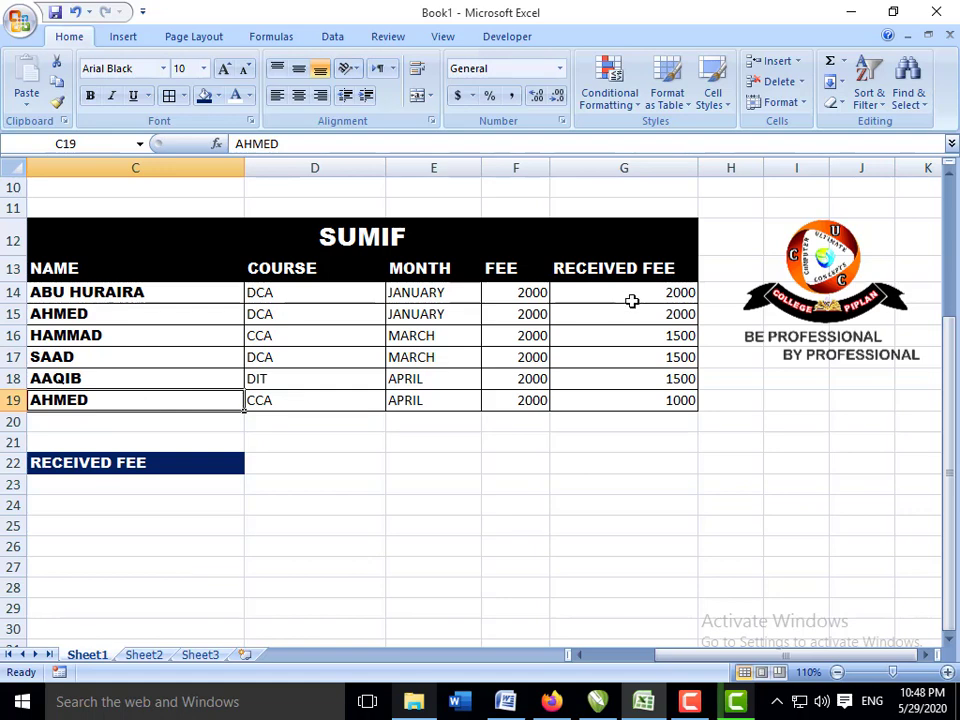
- Enter a SUMIF formula in C23 with range C13:C19, the first student's full name in quotes as criteria, and sum range G13:G19
click(165, 483)
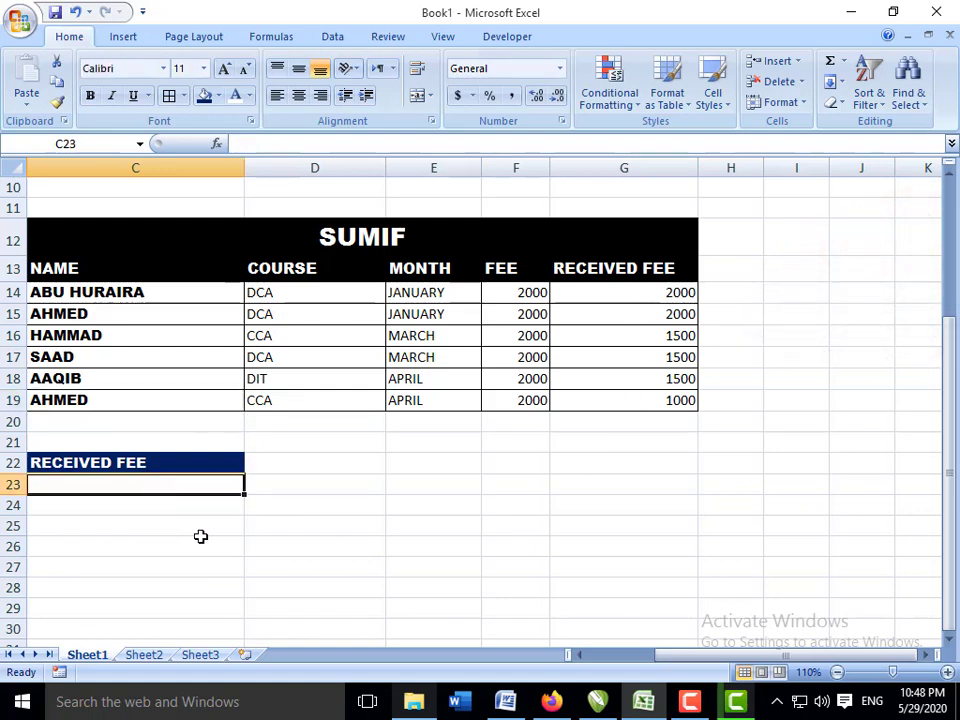
text(=)
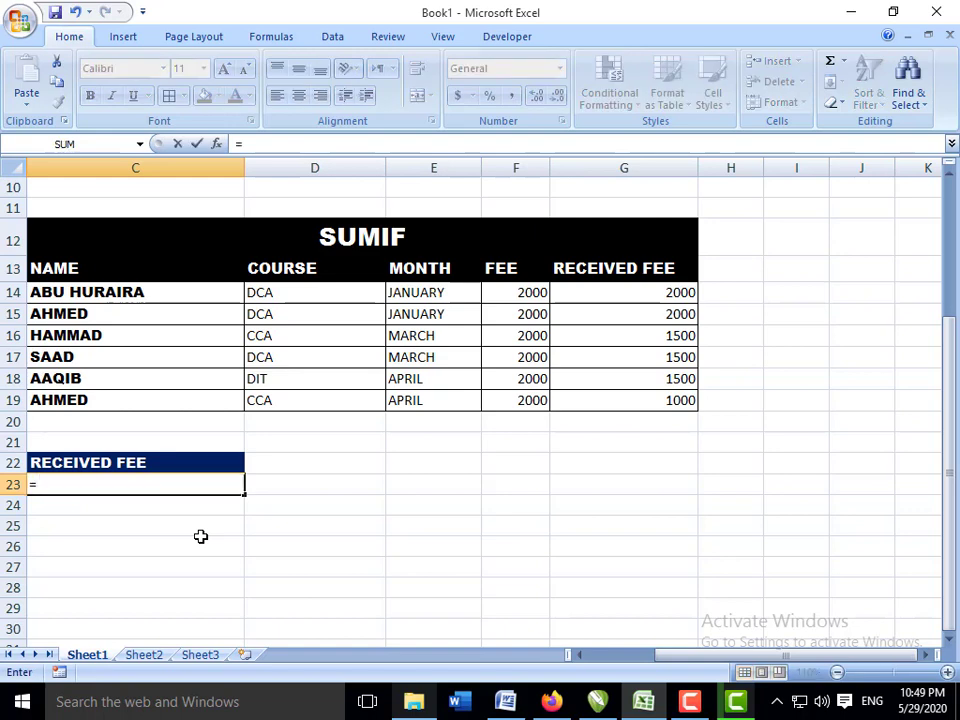
text(SUMIF()
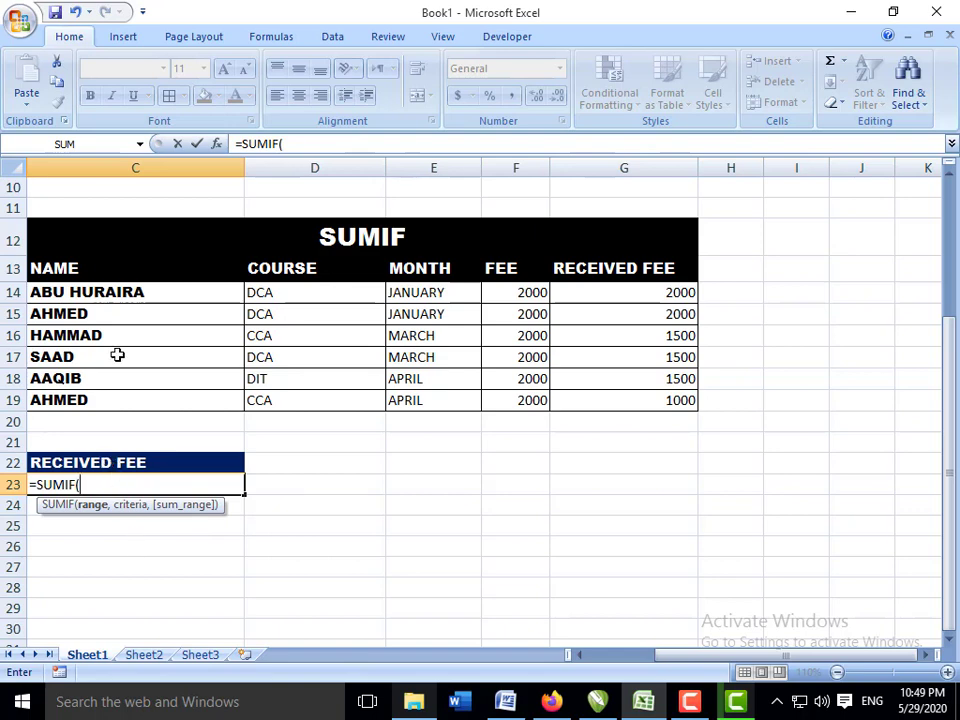
click(102, 268)
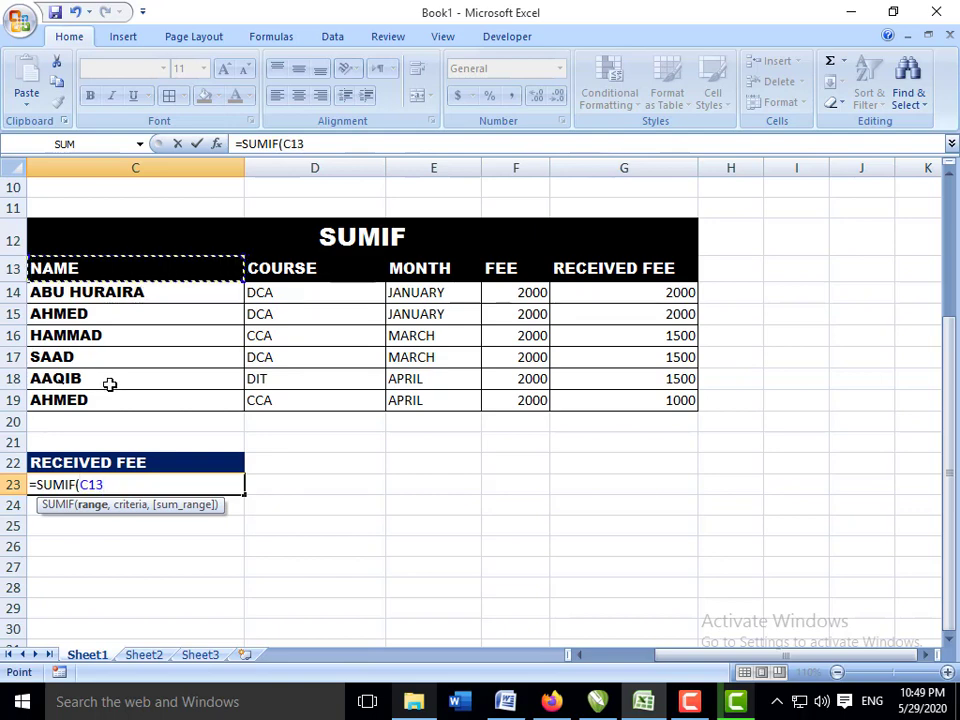
drag(110, 384, 110, 398)
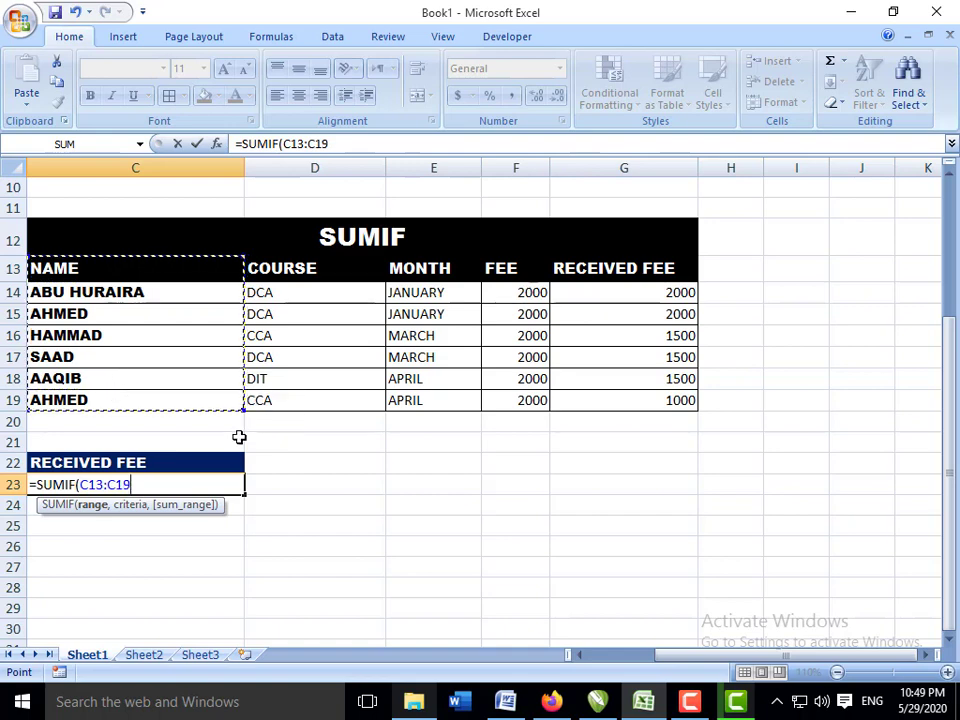
text(,")
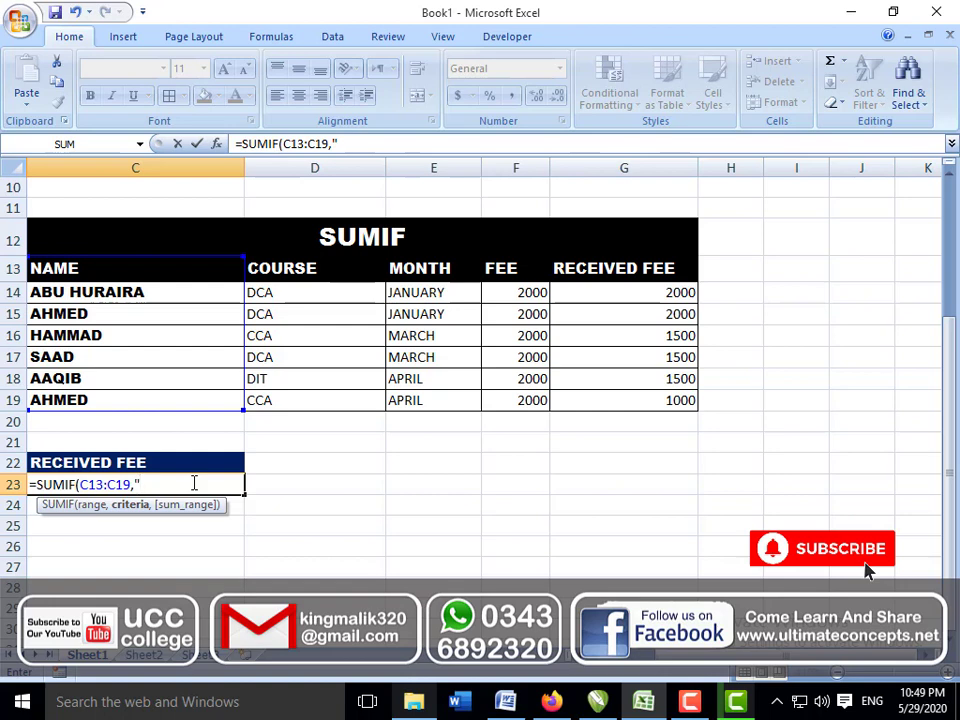
text(ABU HUR)
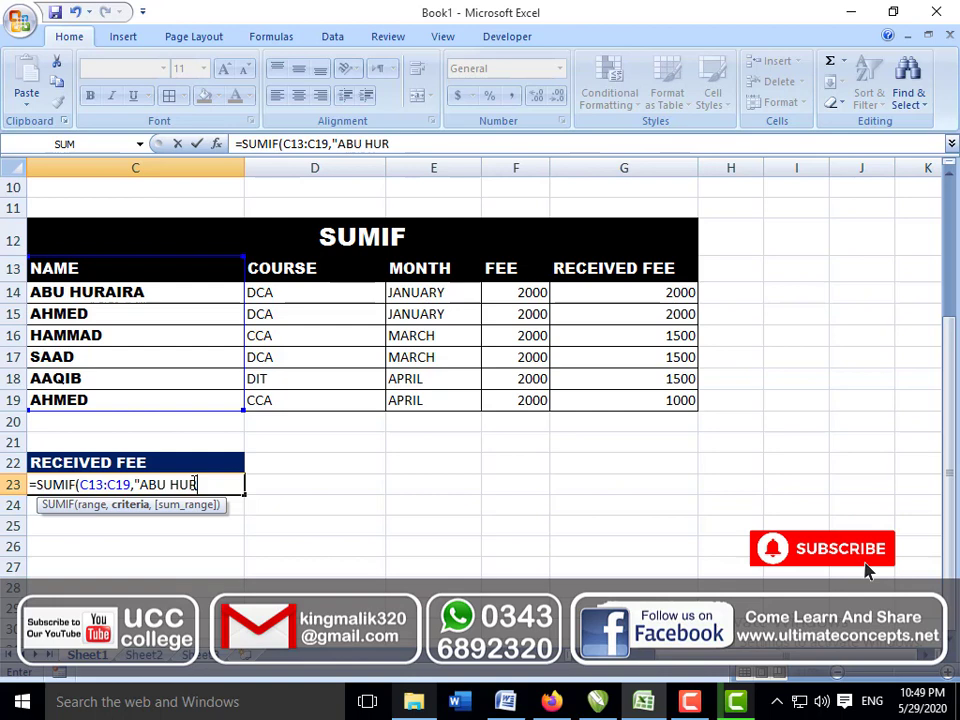
text(AIRA",)
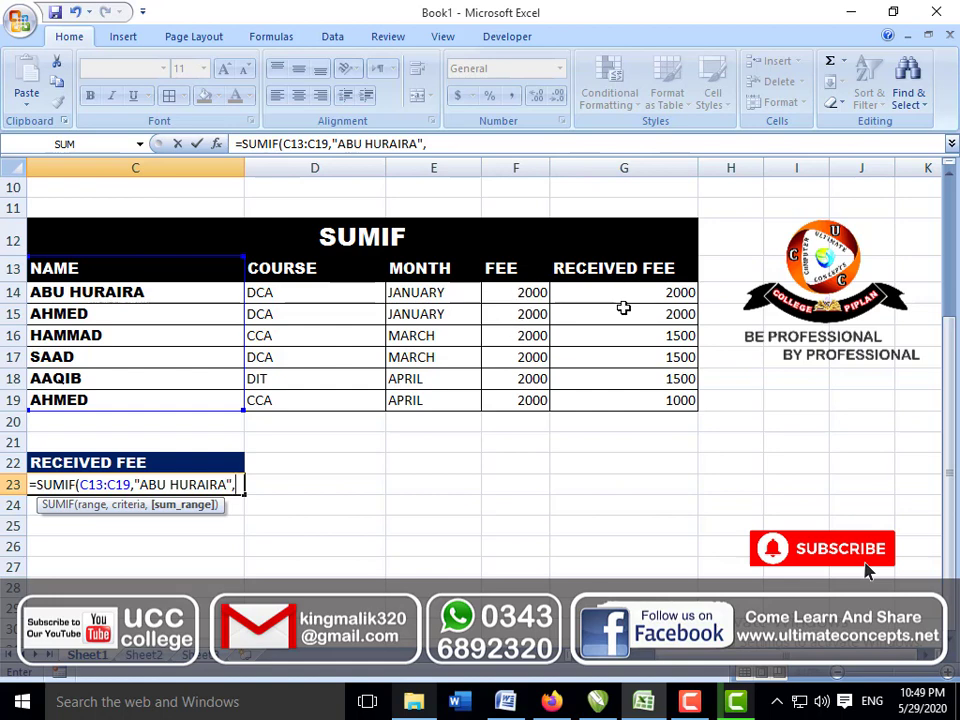
drag(623, 270, 630, 400)
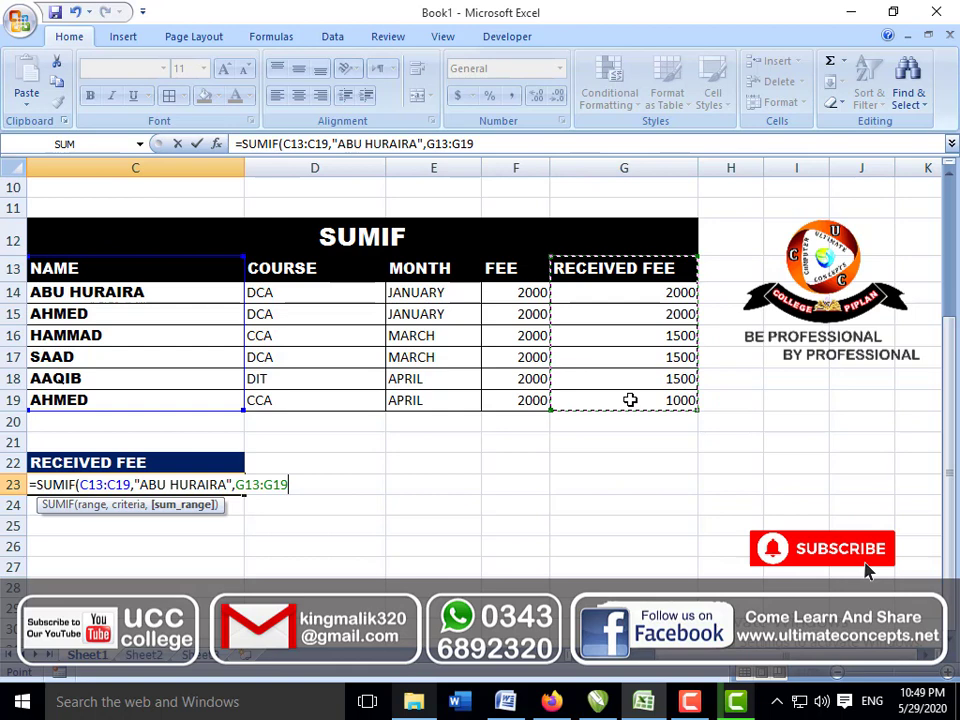
text())
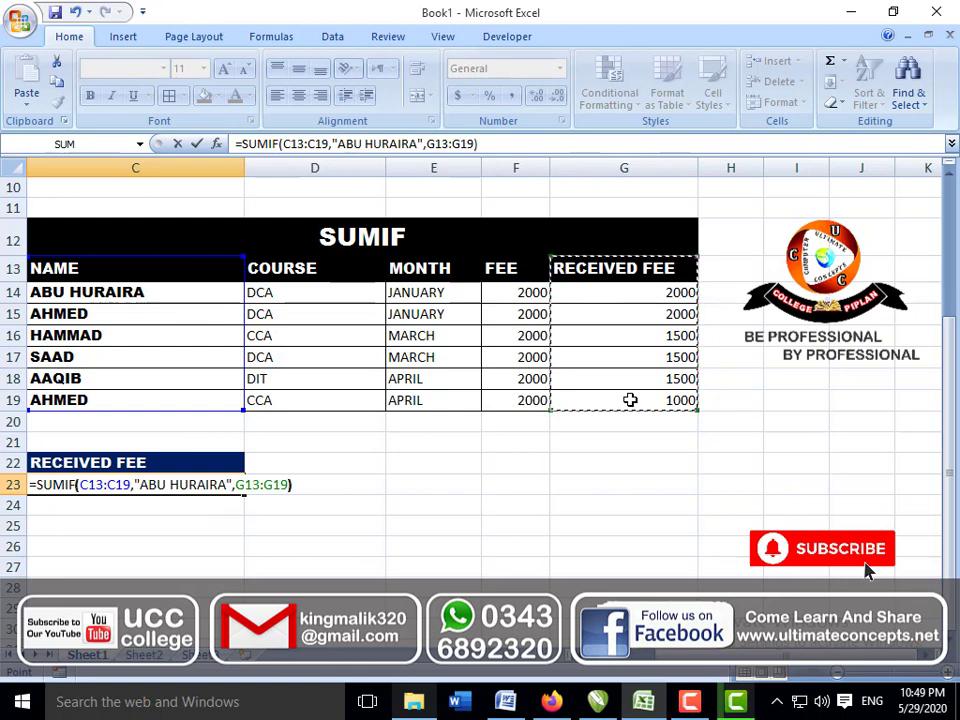
key(Return)
key(Up)
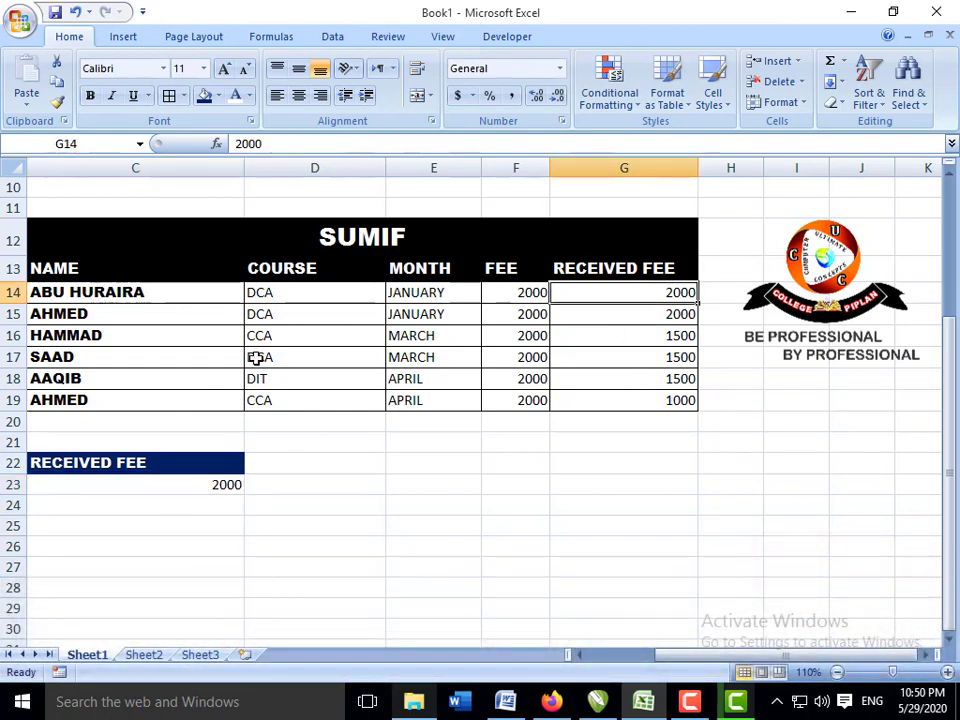
- Replace the student name in C15 with the first student's name and check the SUMIF result in C23
key(Down)
key(Left)
key(Left)
key(Left)
key(Left)
text(A)
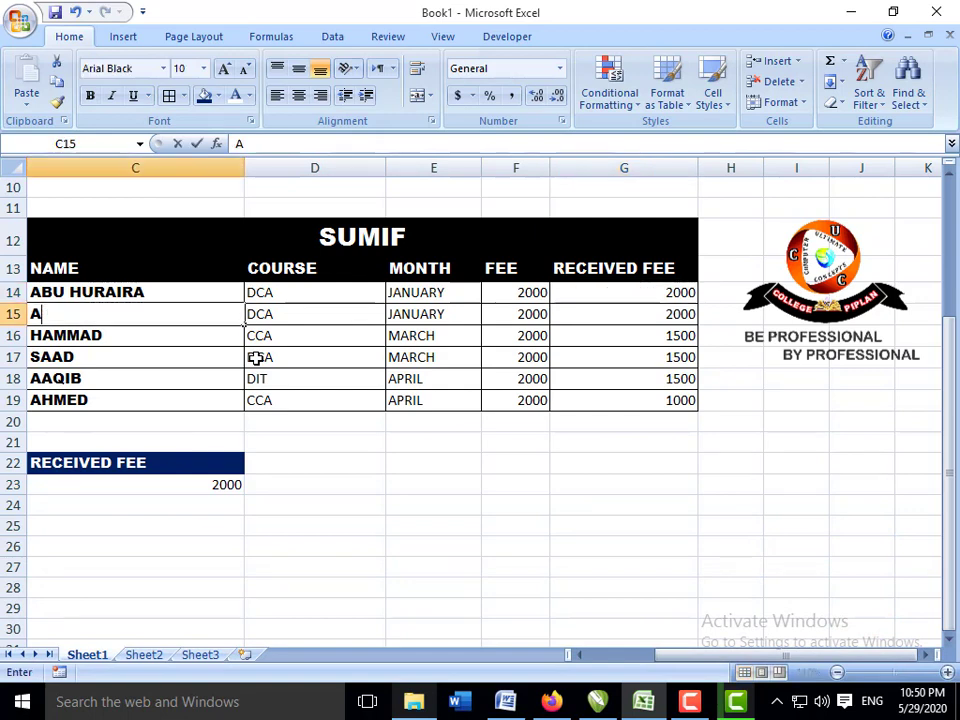
text(BU H)
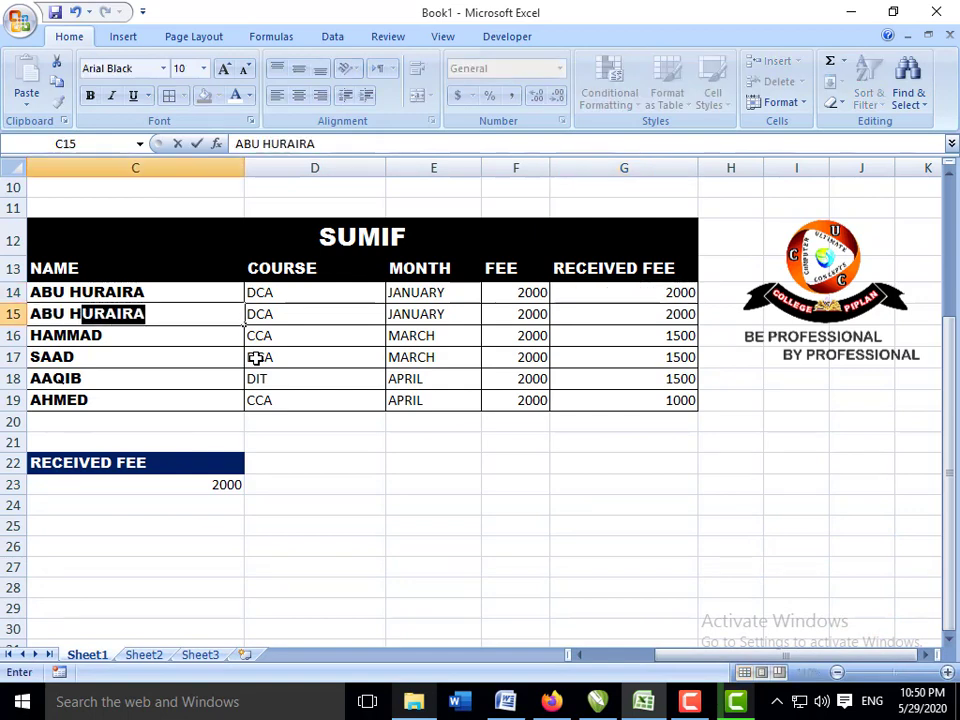
text(URAIRA)
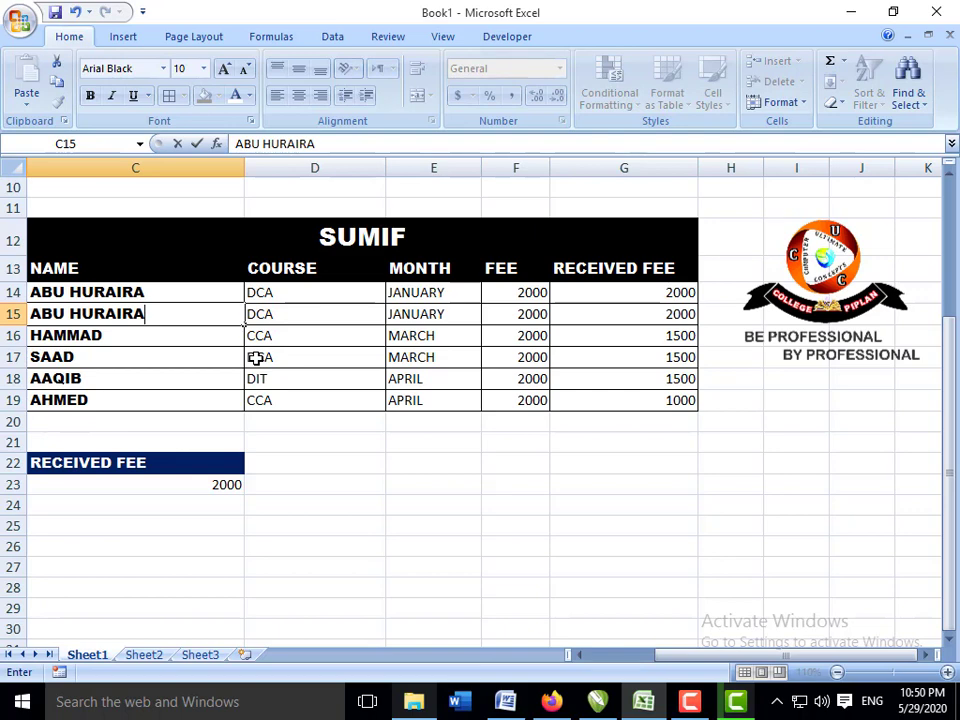
key(Return)
key(Up)
key(Up)
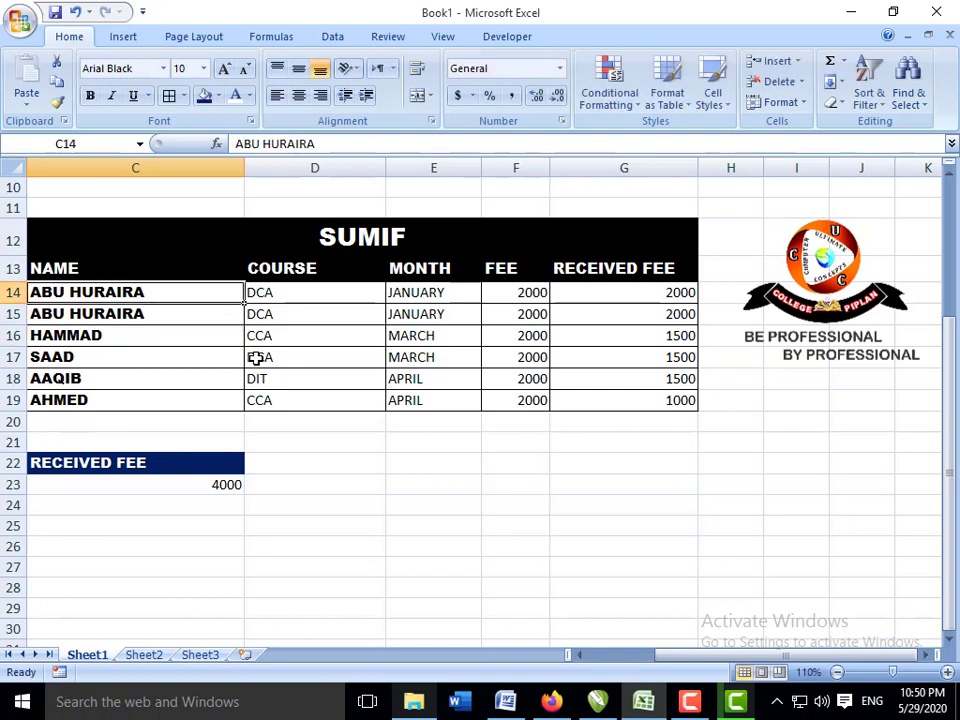
key(Right)
key(Right)
key(Down)
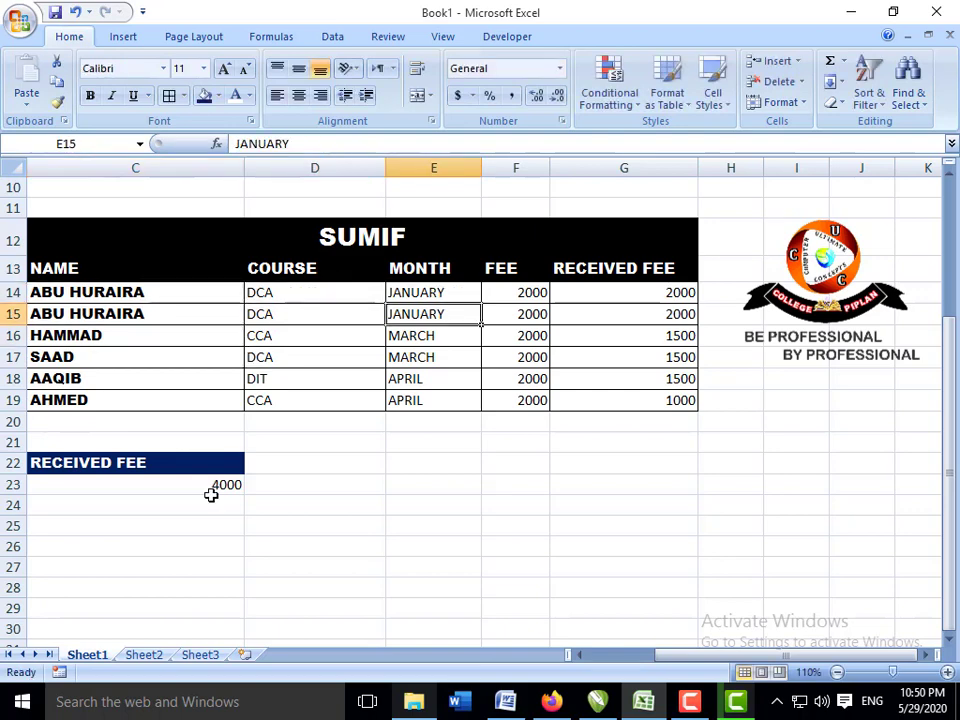
click(217, 485)
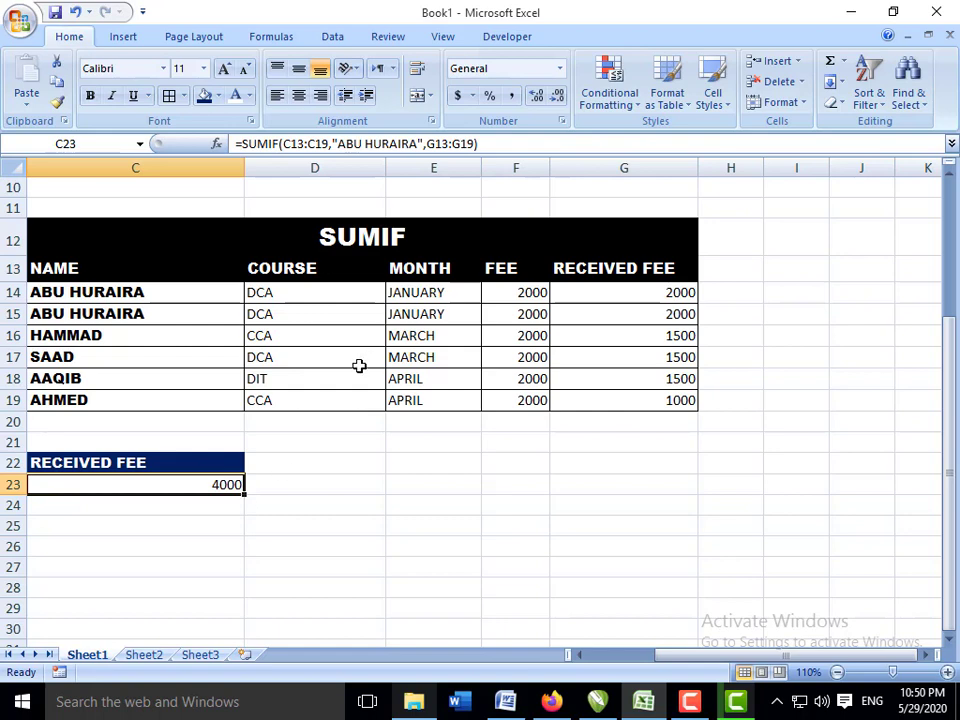
- Review the student name in C14 and the received fee entries in G14 and G15
click(140, 295)
click(658, 290)
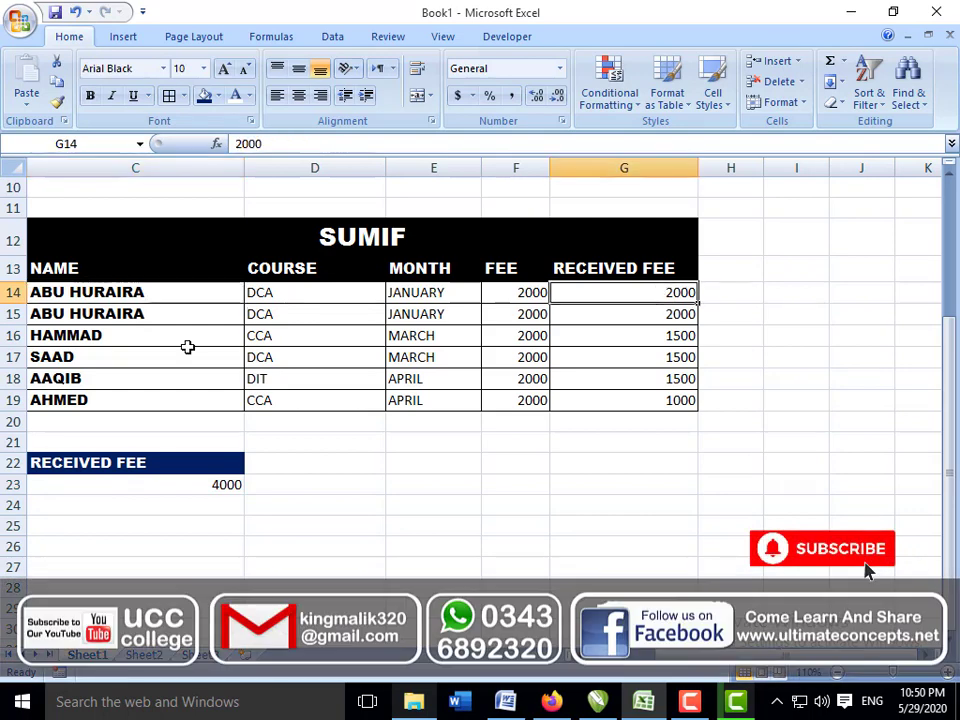
click(611, 311)
click(611, 290)
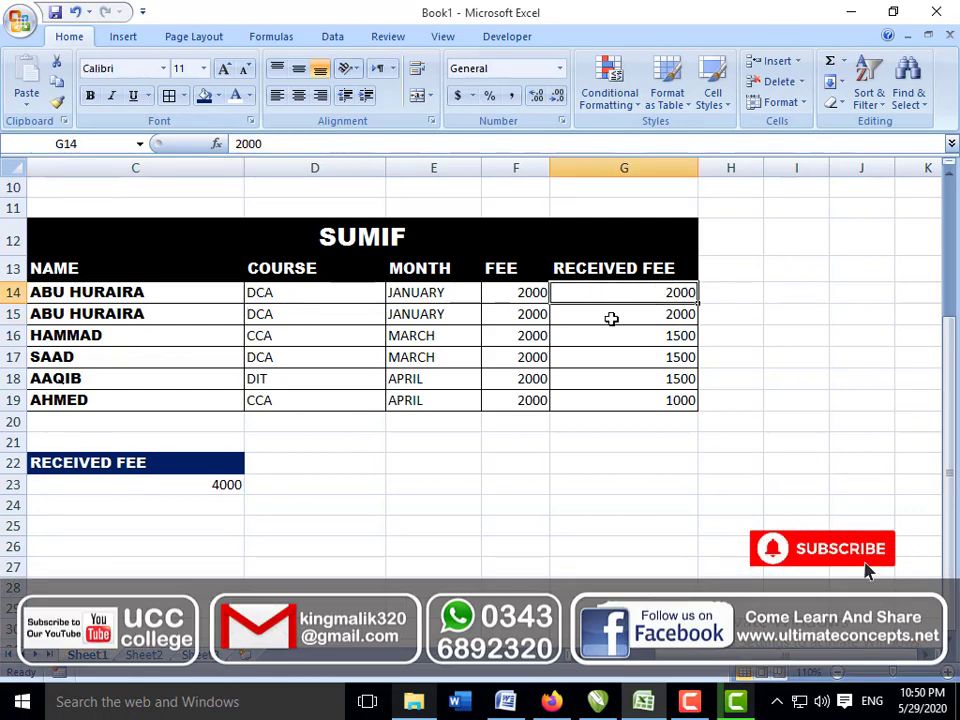
click(611, 318)
- Begin an IF formula in G14 that tests whether C14 equals that student's full name in quotes and returns 2000 if true
click(583, 296)
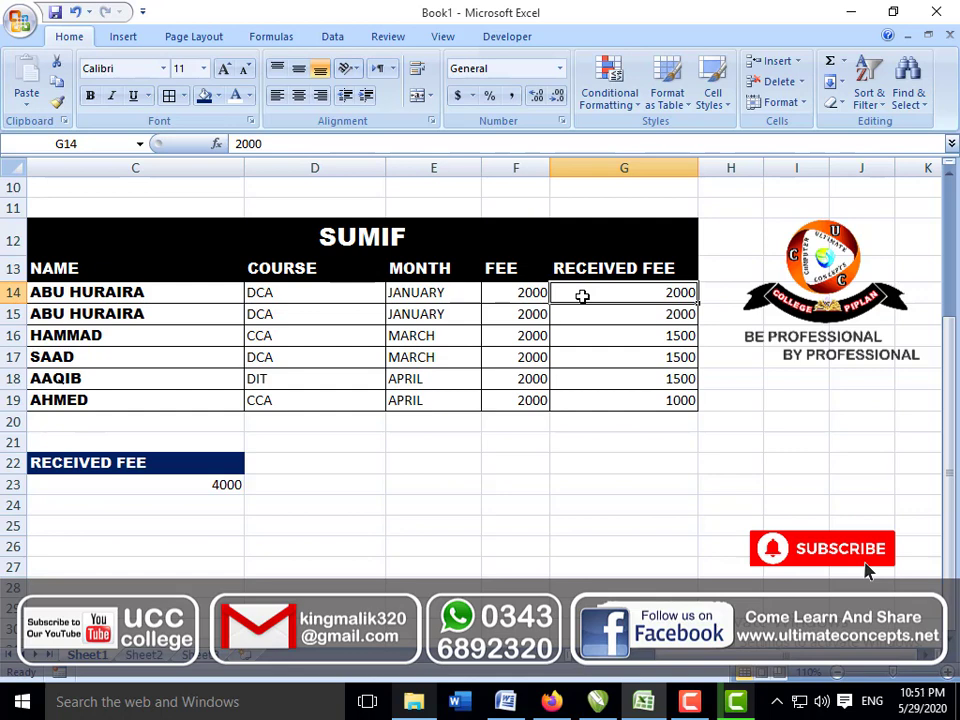
text(=I)
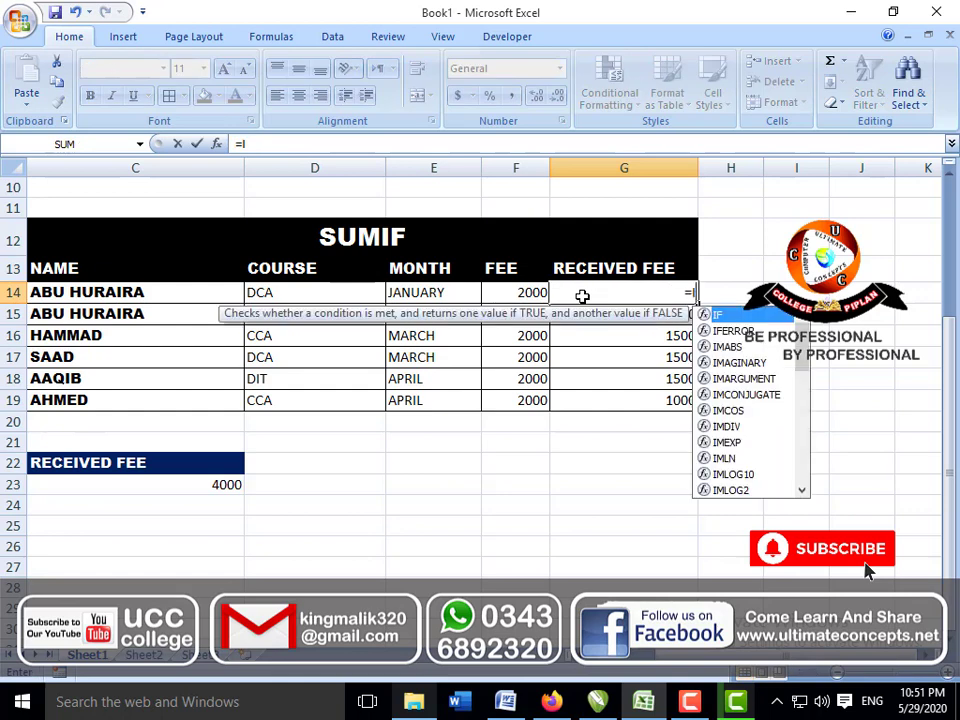
text(F()
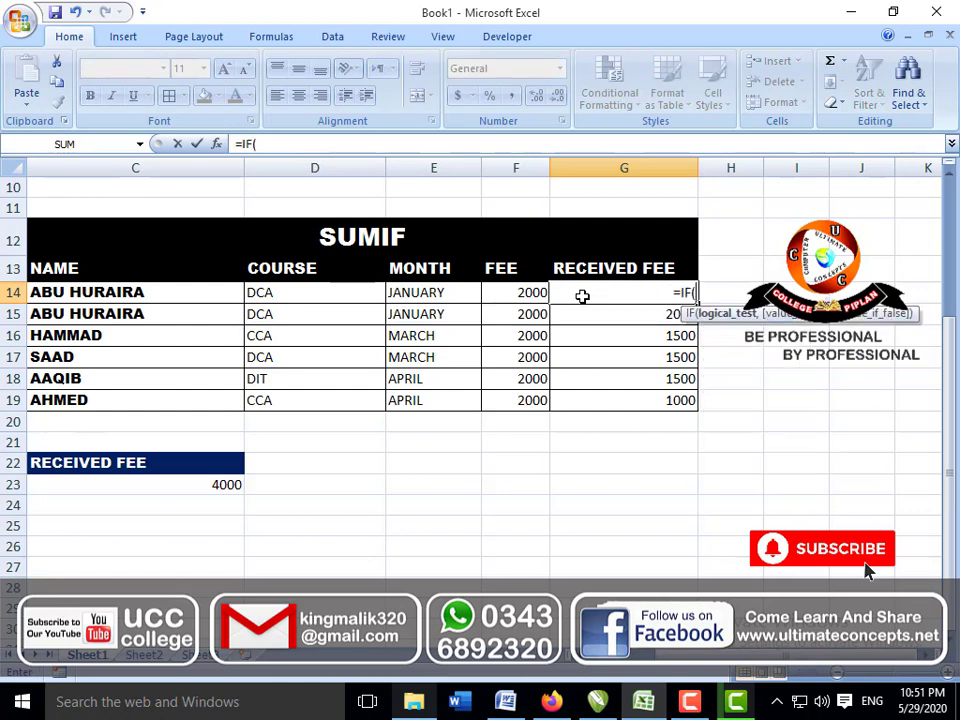
click(143, 292)
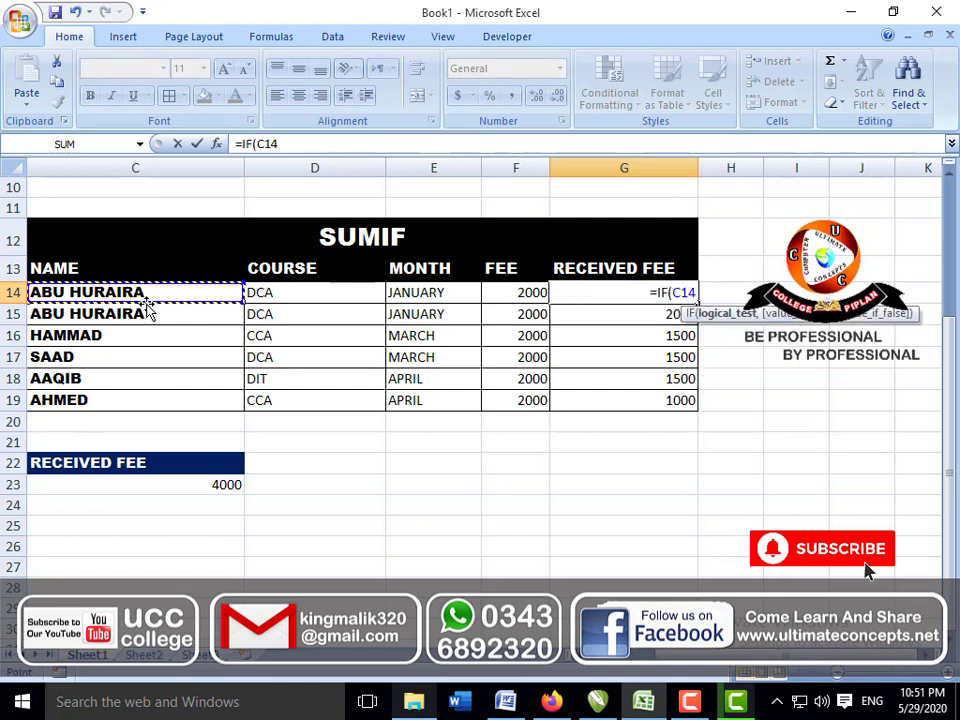
text(=)
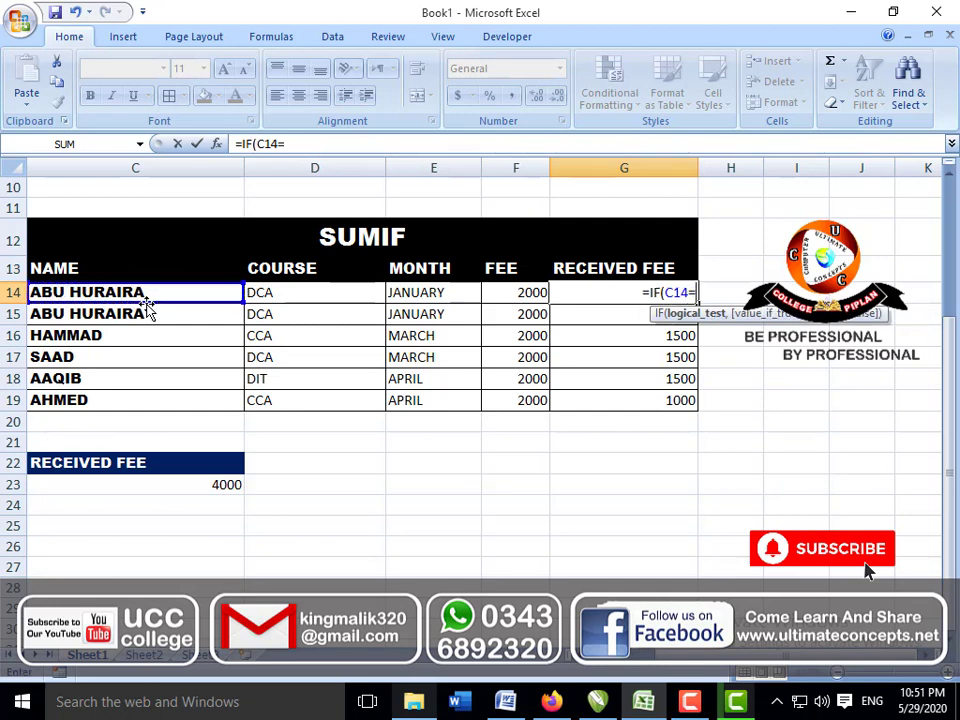
text("AB)
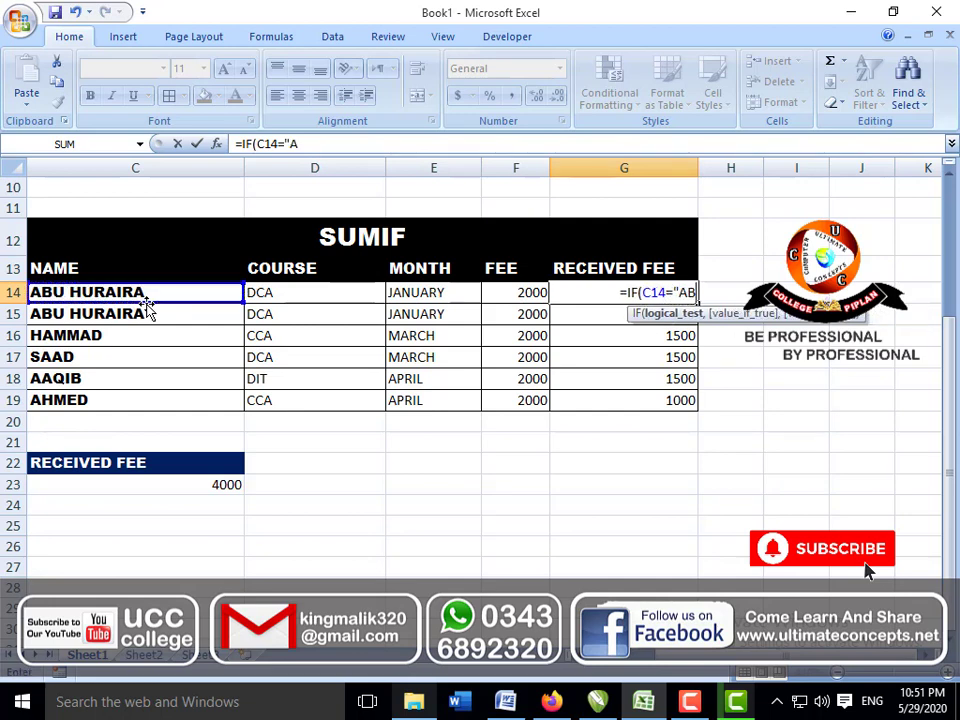
text(U HU)
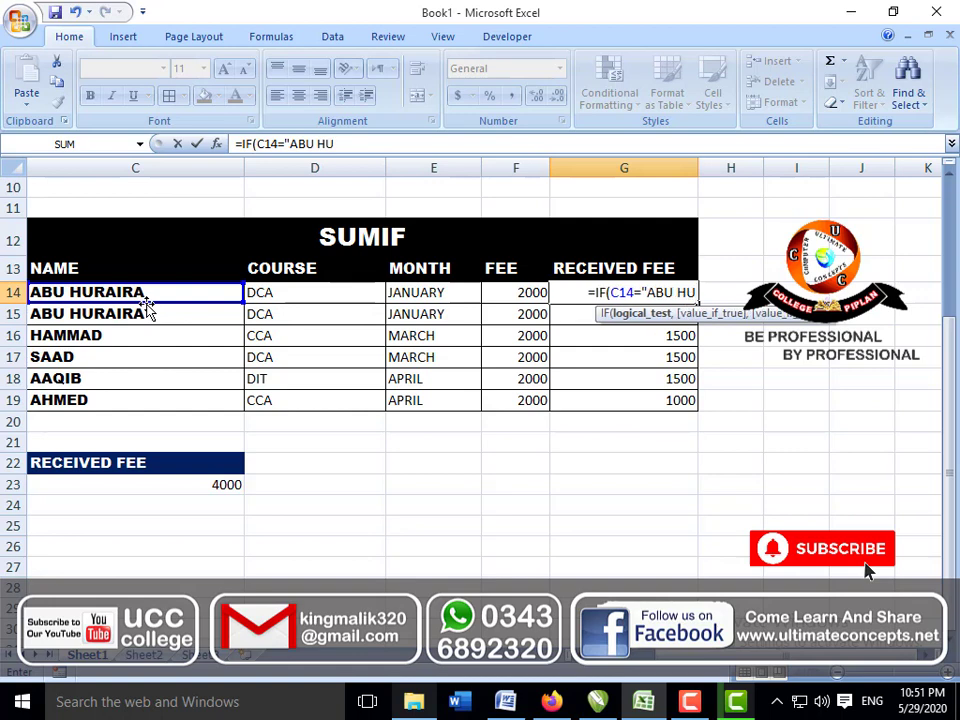
text(RAIRA)
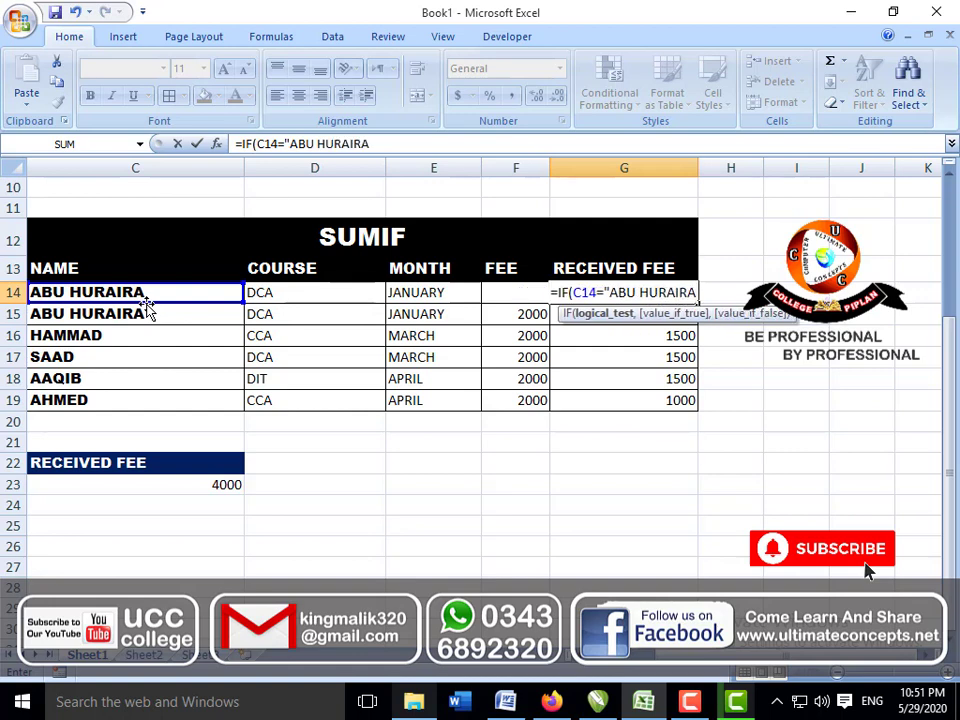
text(",)
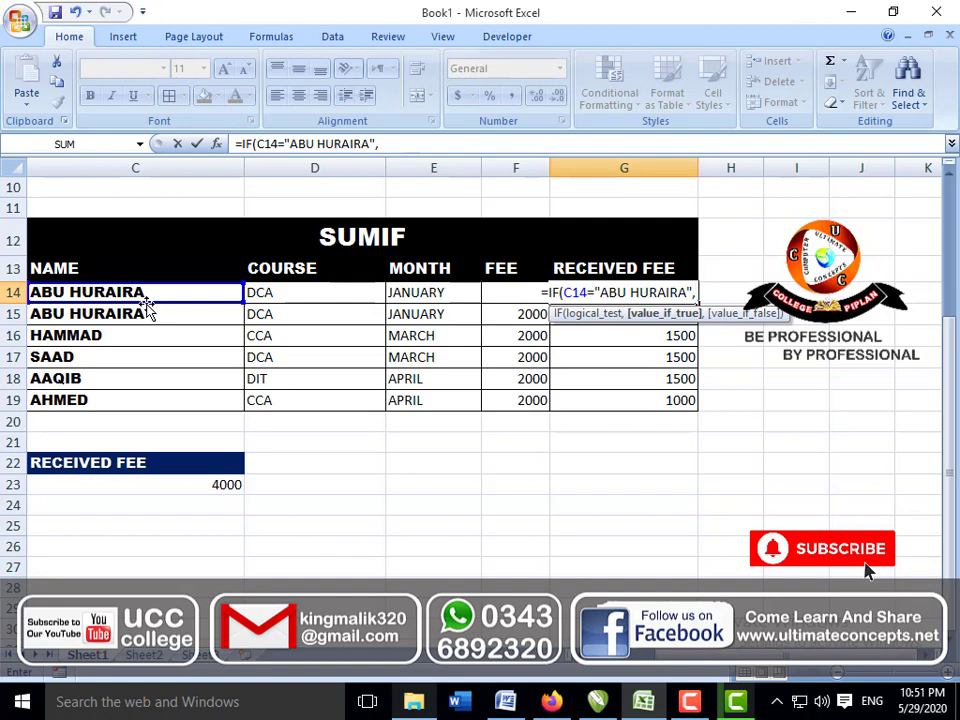
text(200)
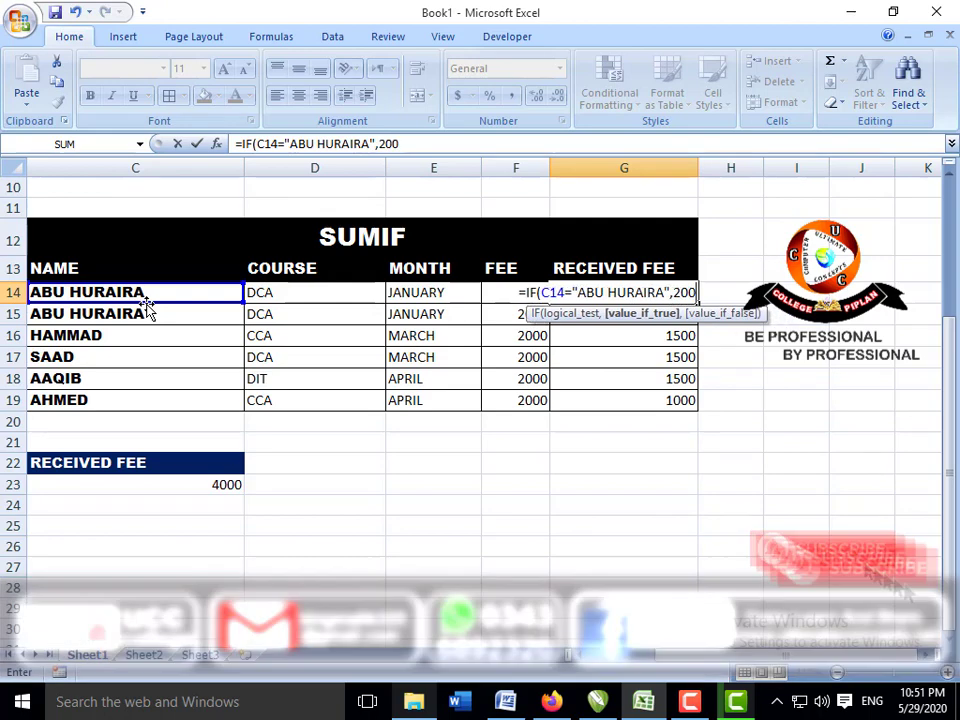
text(0,)
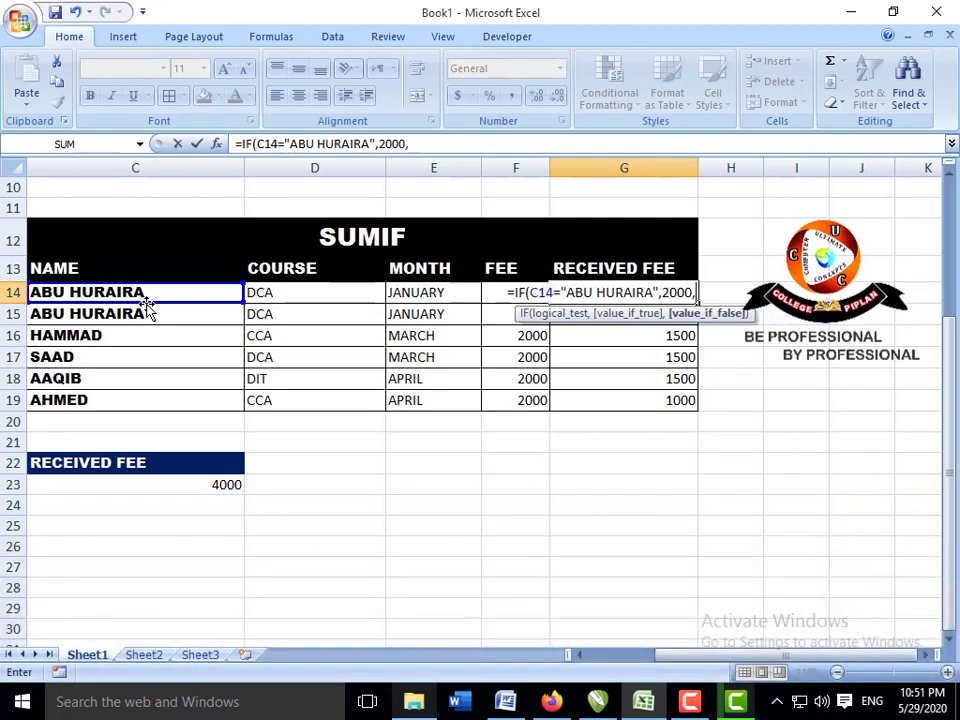
- Complete the G14 formula with a nested IF that returns 1500 when C14 equals the student name listed in C19
text(IF()
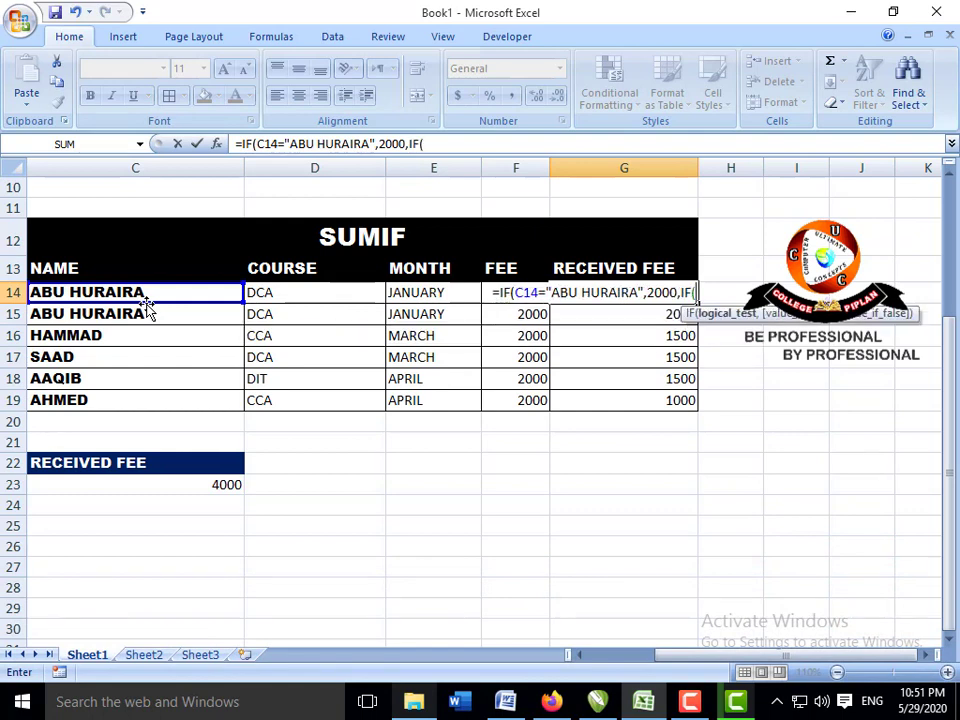
click(166, 292)
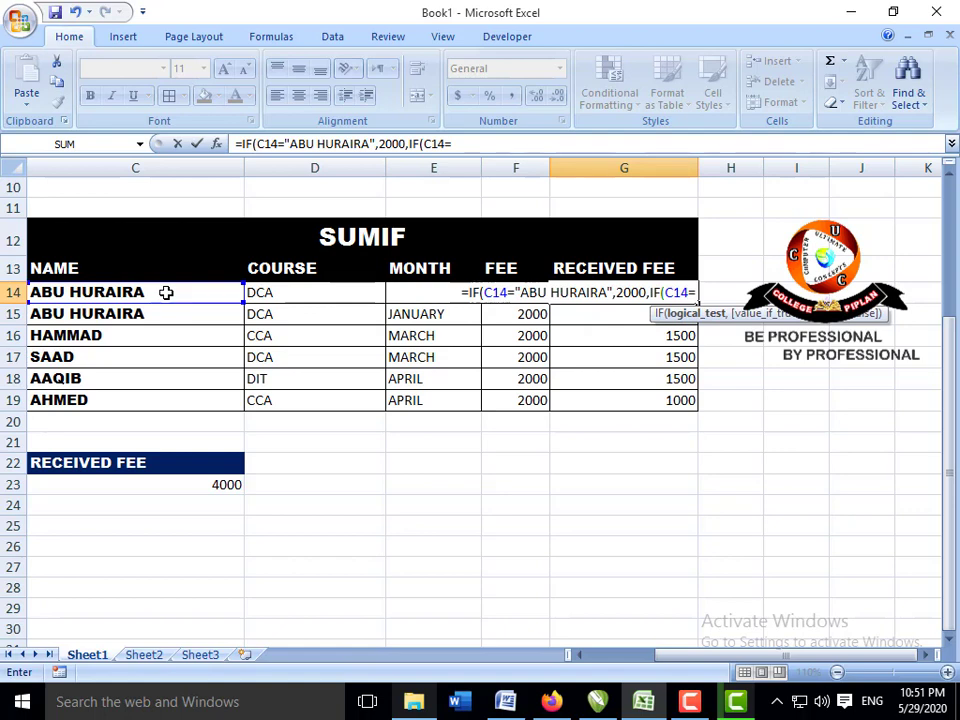
text(="AHMED)
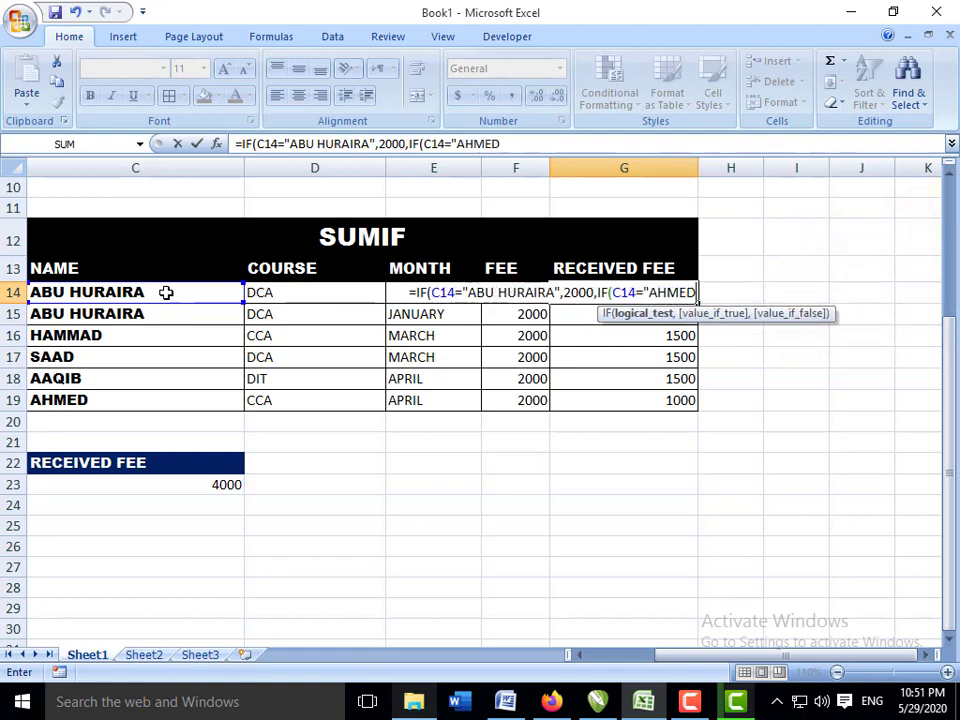
text(",)
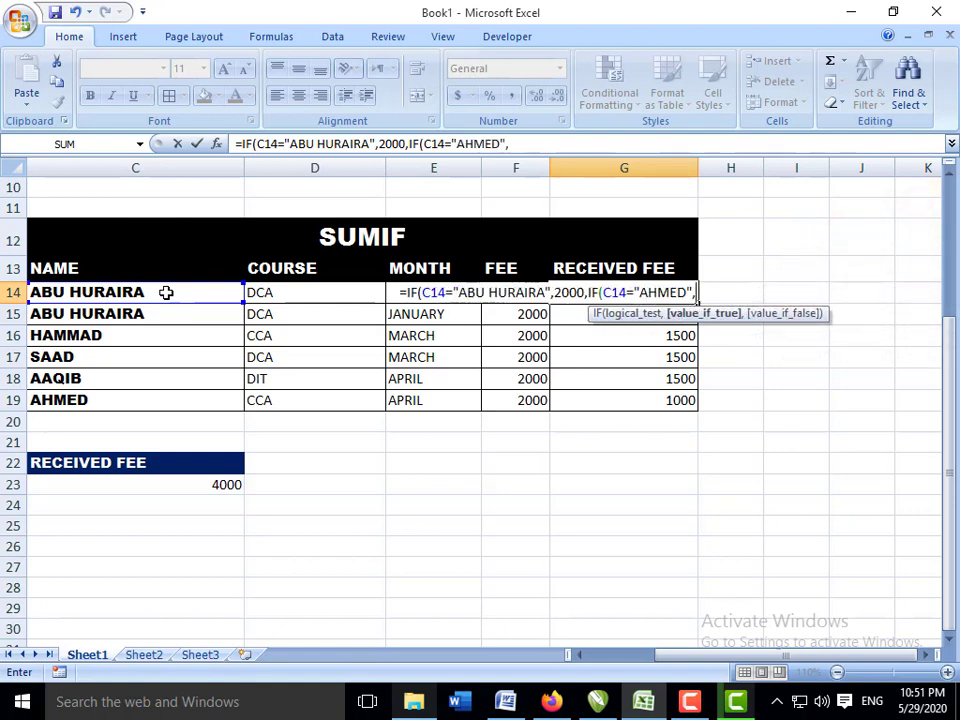
text(1)
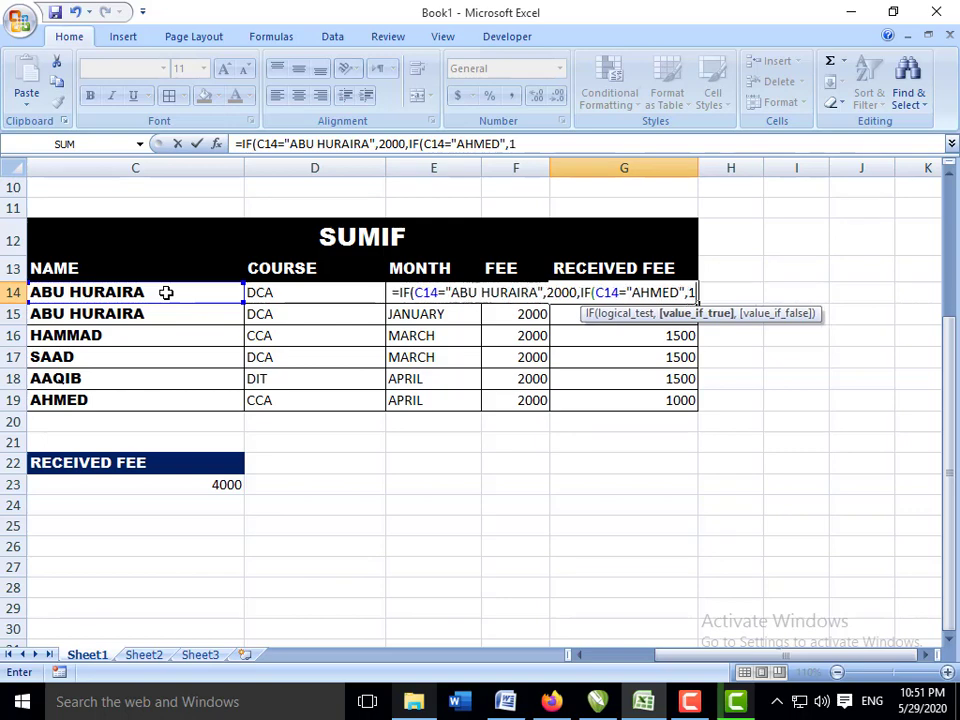
text(500)
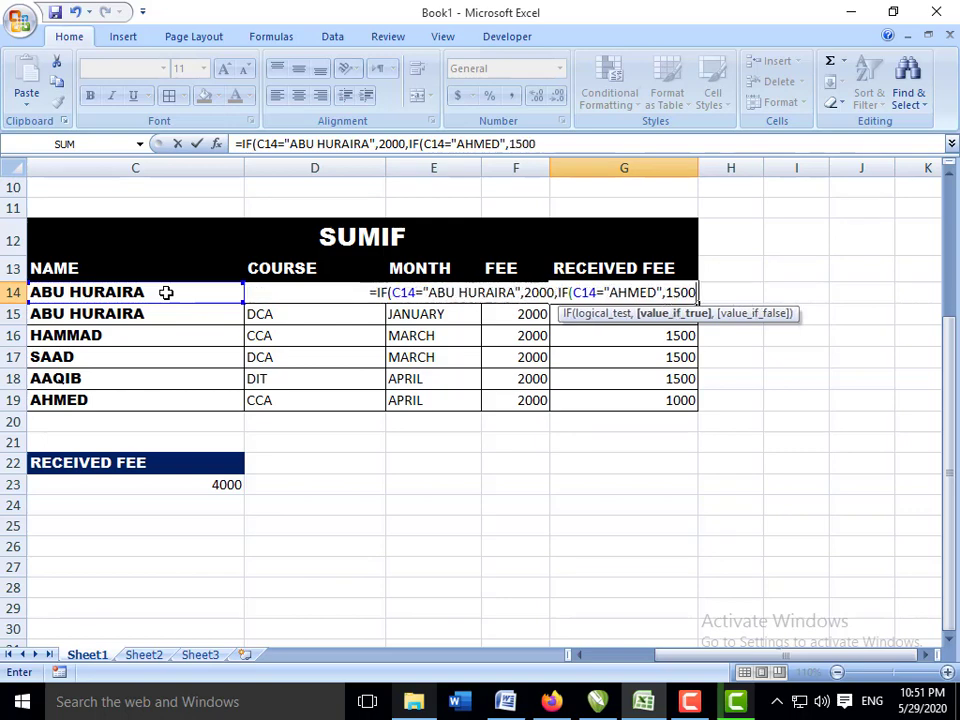
text()))
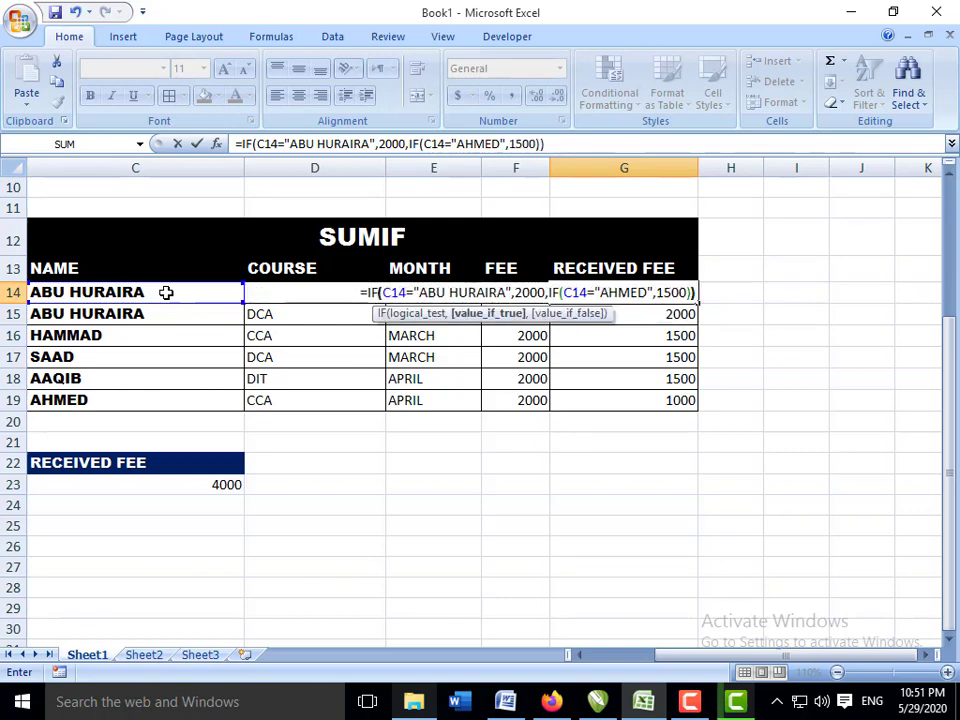
key(ctrl+Return)
- Replace the name in C14 with the student name from C19 and check the received fee in G14
key(Left)
key(Left)
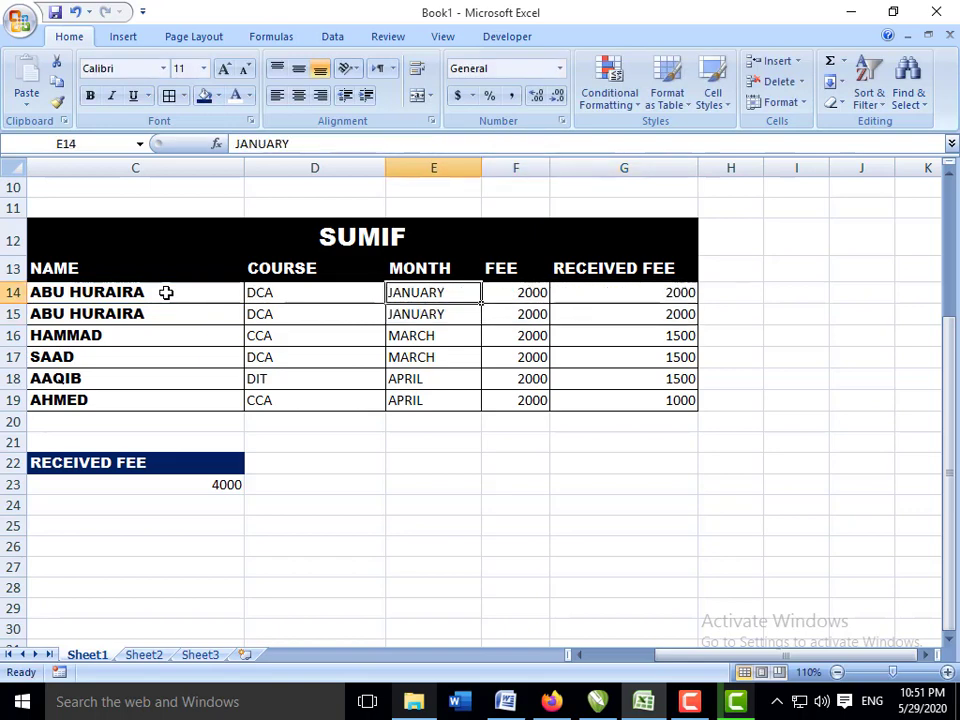
key(Left)
key(Left)
text(AHMED)
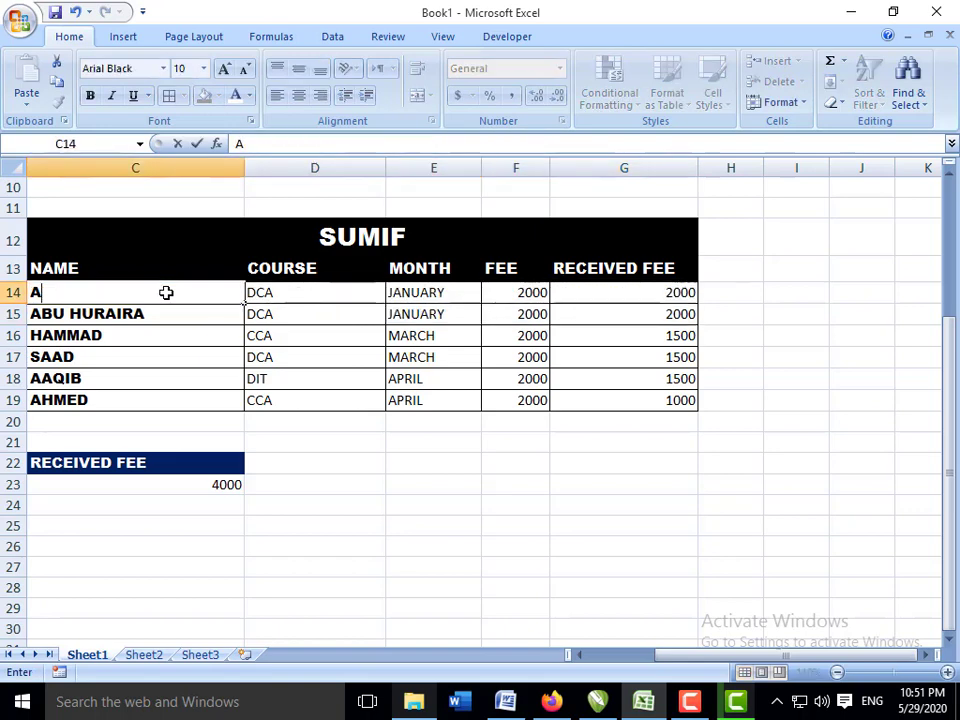
key(Return)
key(Up)
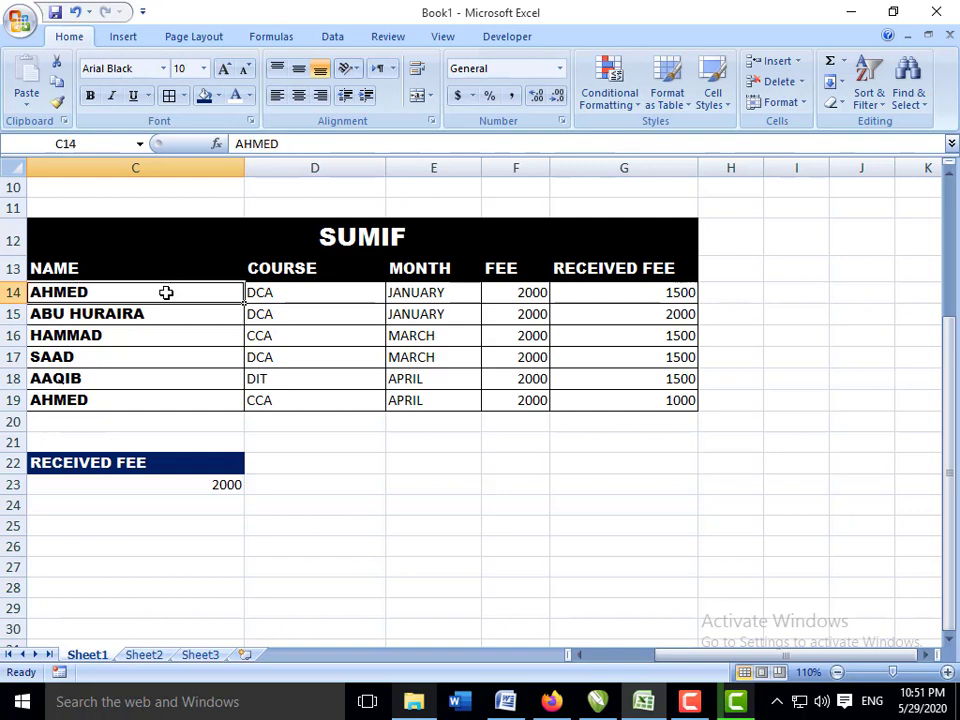
key(Right)
key(Right)
key(Right)
key(Left)
key(Left)
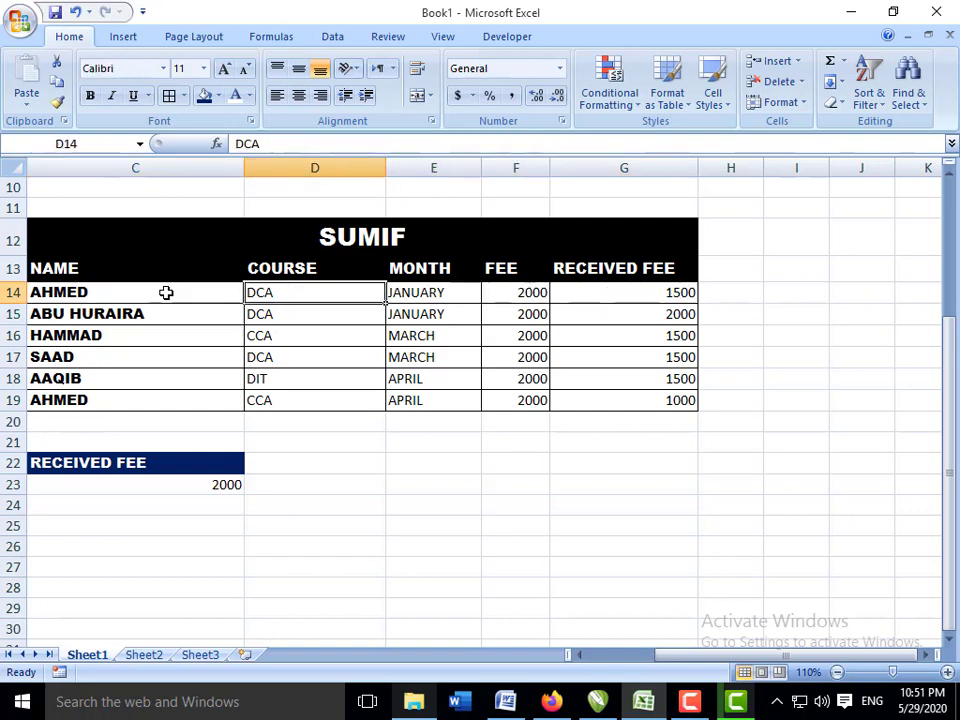
- Replace the name in C15 with the same student name and check the fee values across row 15
key(Left)
key(Down)
text(AHMED)
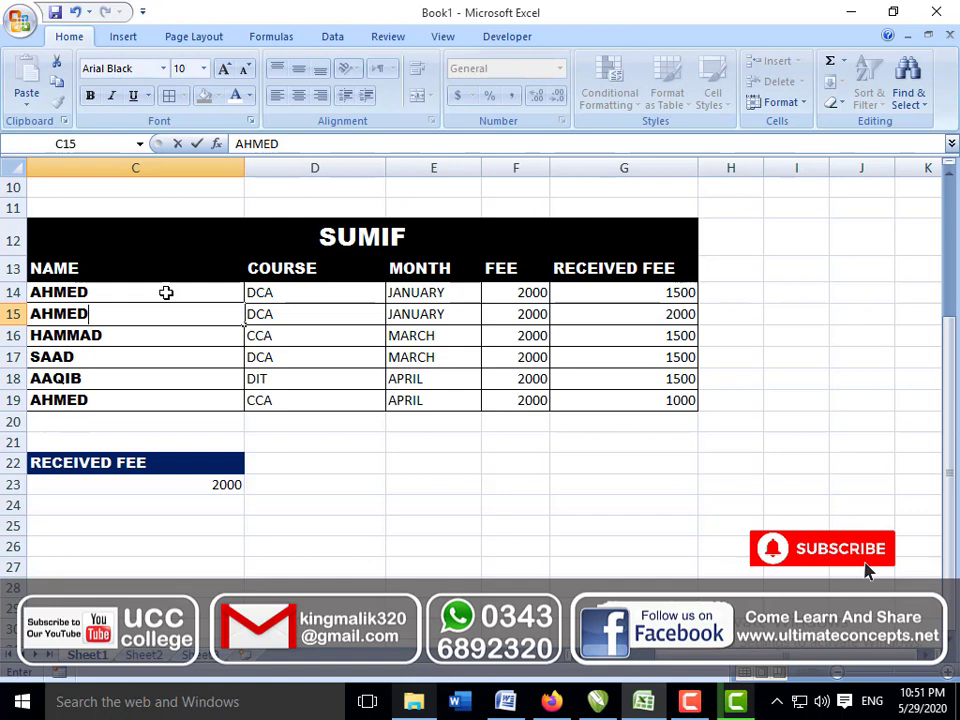
key(Return)
key(Up)
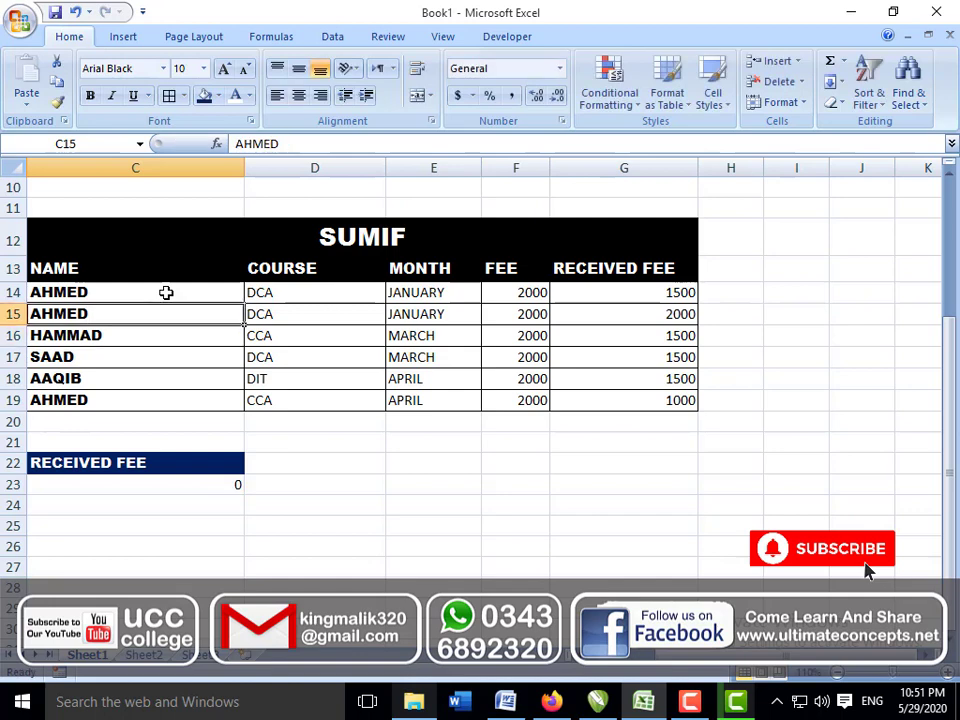
key(Right)
key(Right)
key(Right)
key(Right)
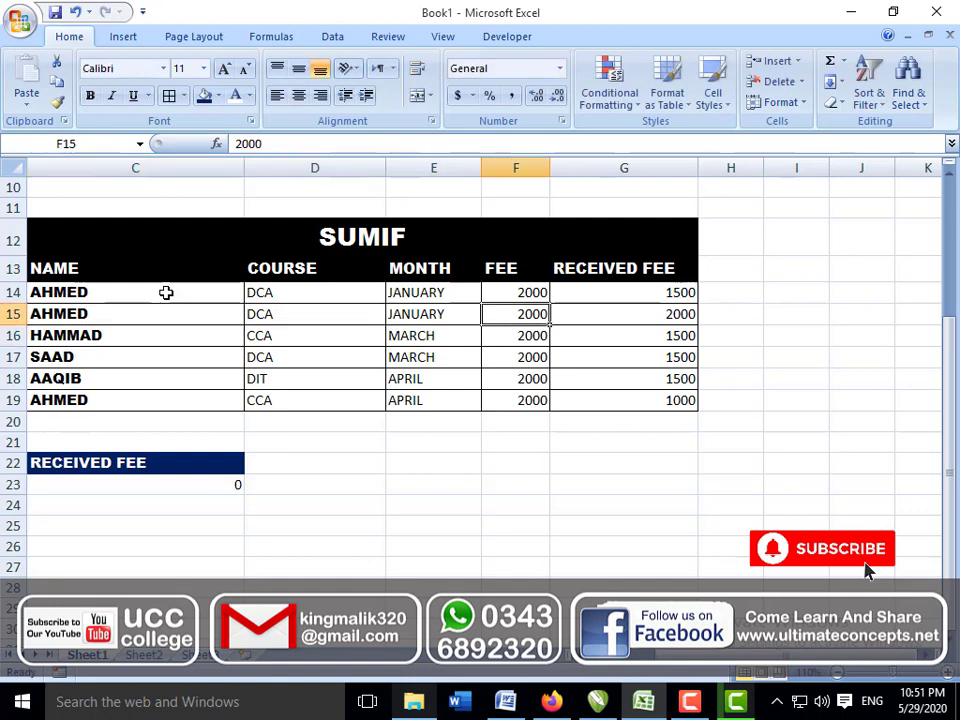
- Fill the G14 IF formula down through G19 and check the copied formula in G15
click(634, 296)
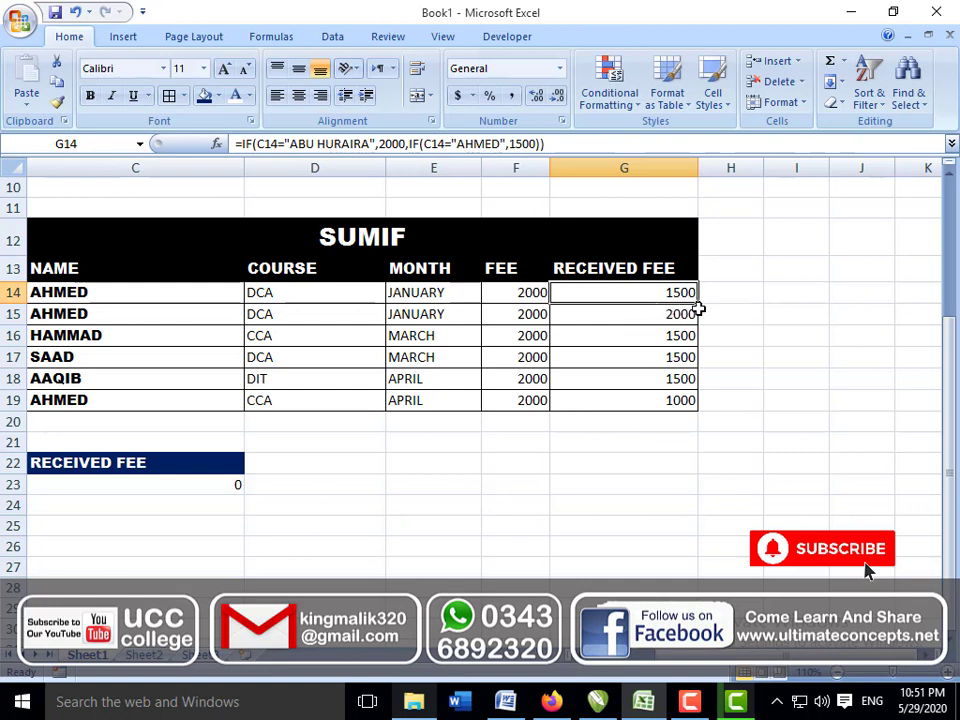
drag(698, 304, 698, 402)
click(676, 313)
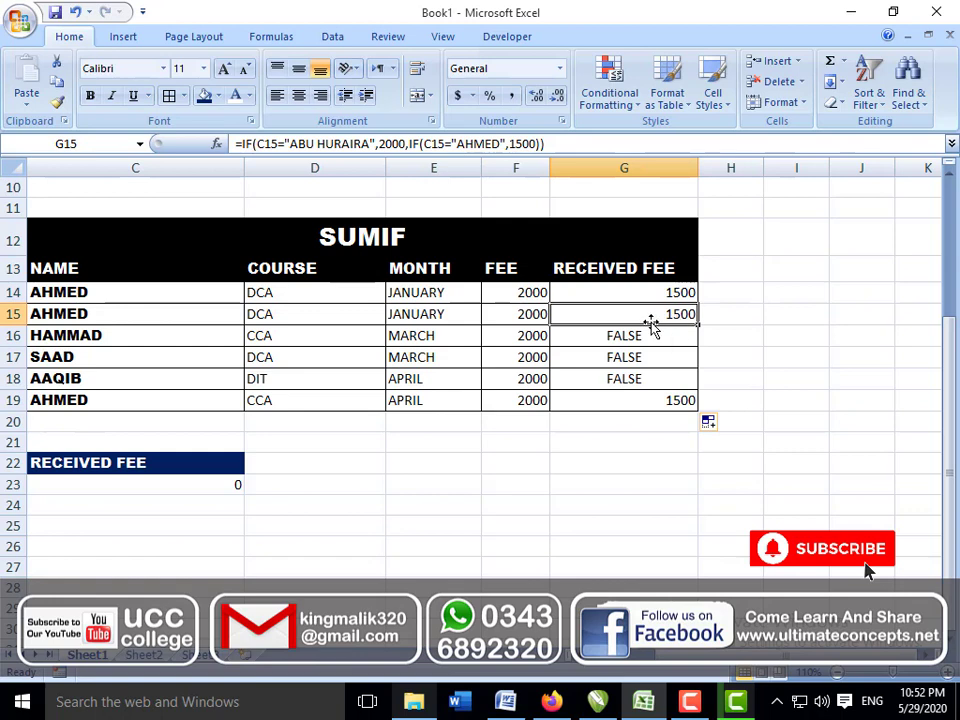
- Compare the IF results in G16:G18 with the names in C16:C18, and inspect the formulas in G19 and G14
drag(620, 336, 619, 376)
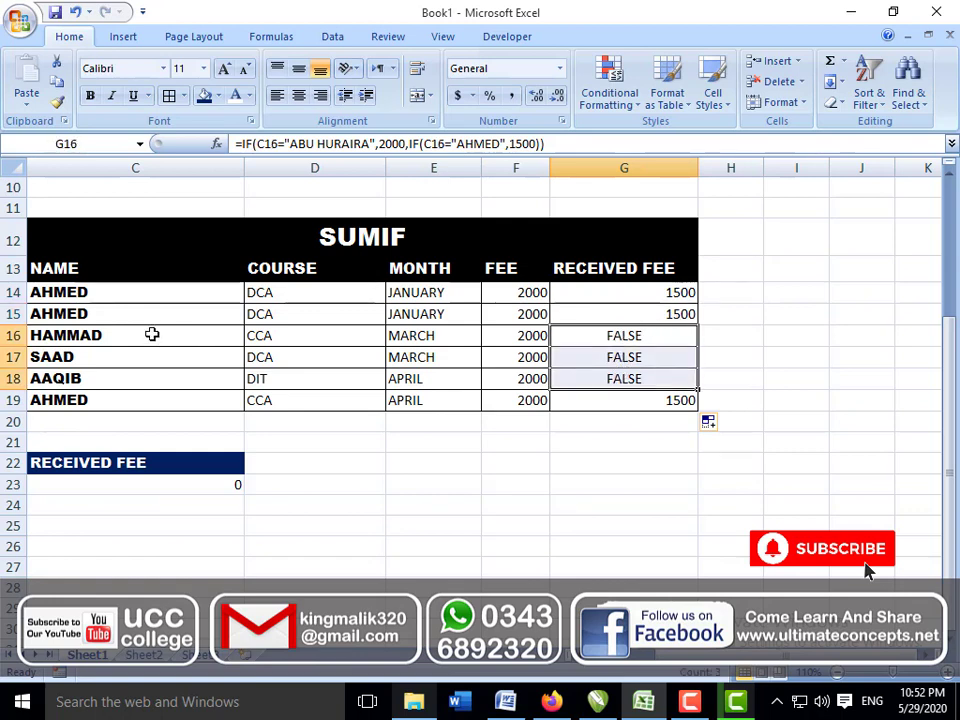
click(154, 338)
click(154, 358)
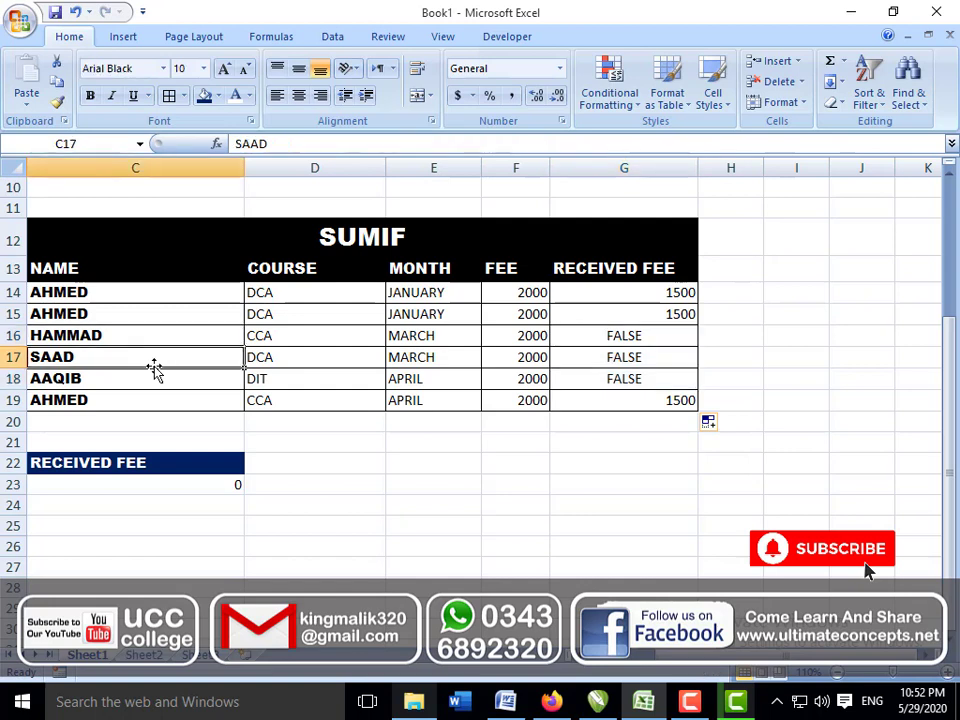
click(154, 378)
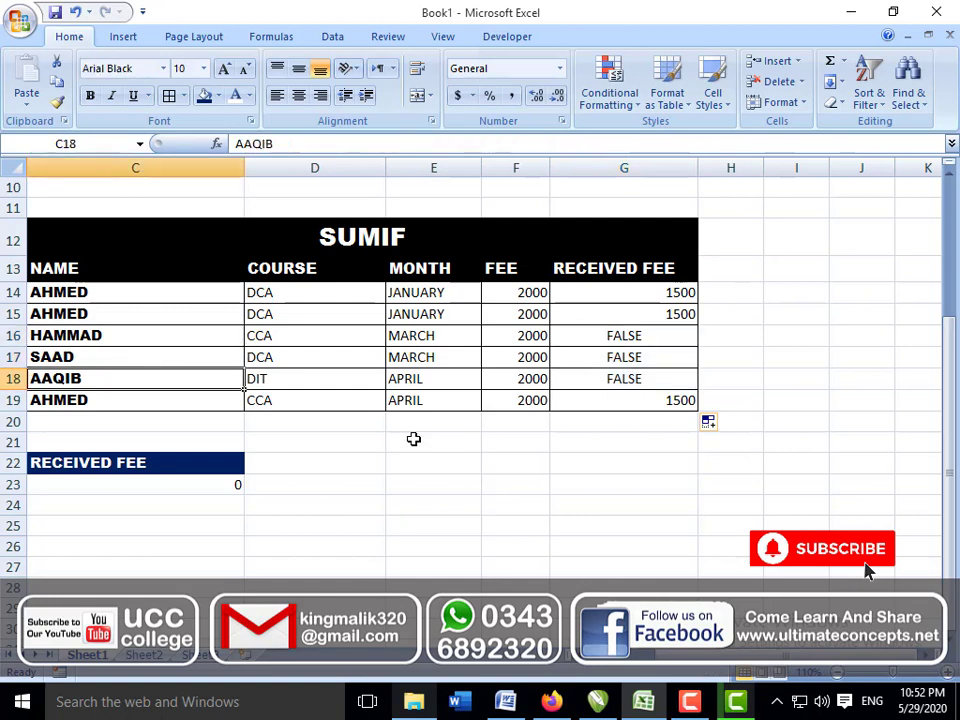
click(602, 399)
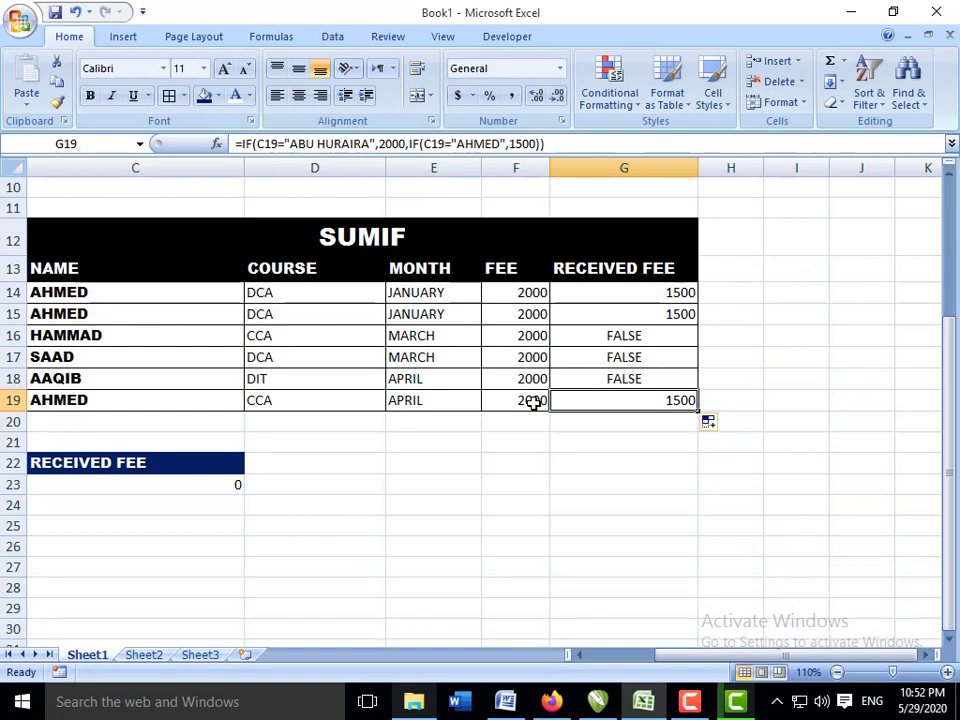
click(610, 297)
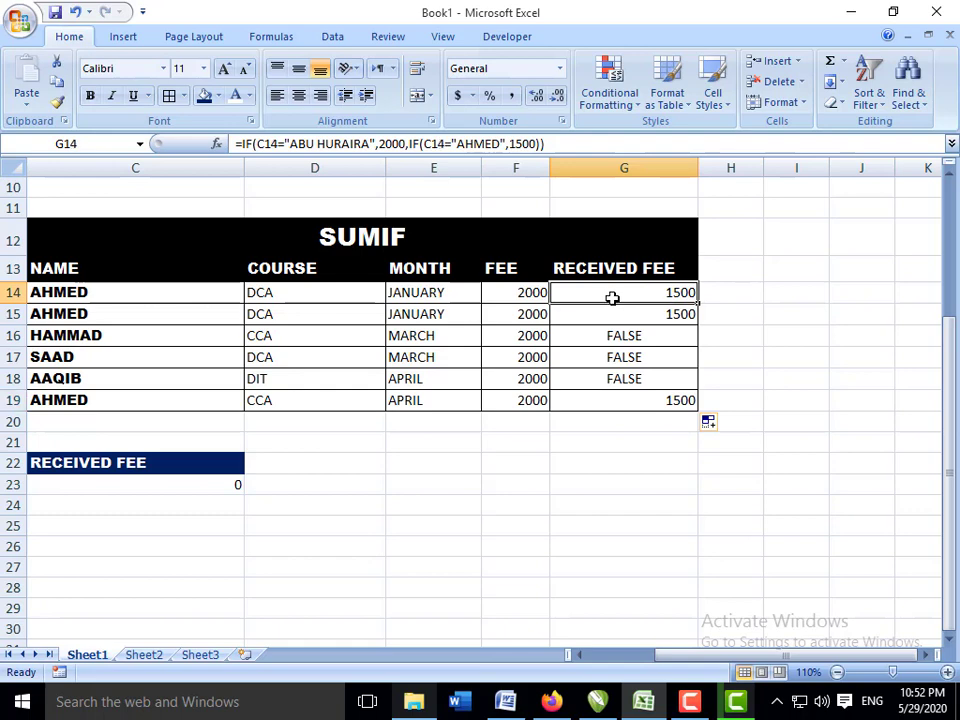
click(390, 236)
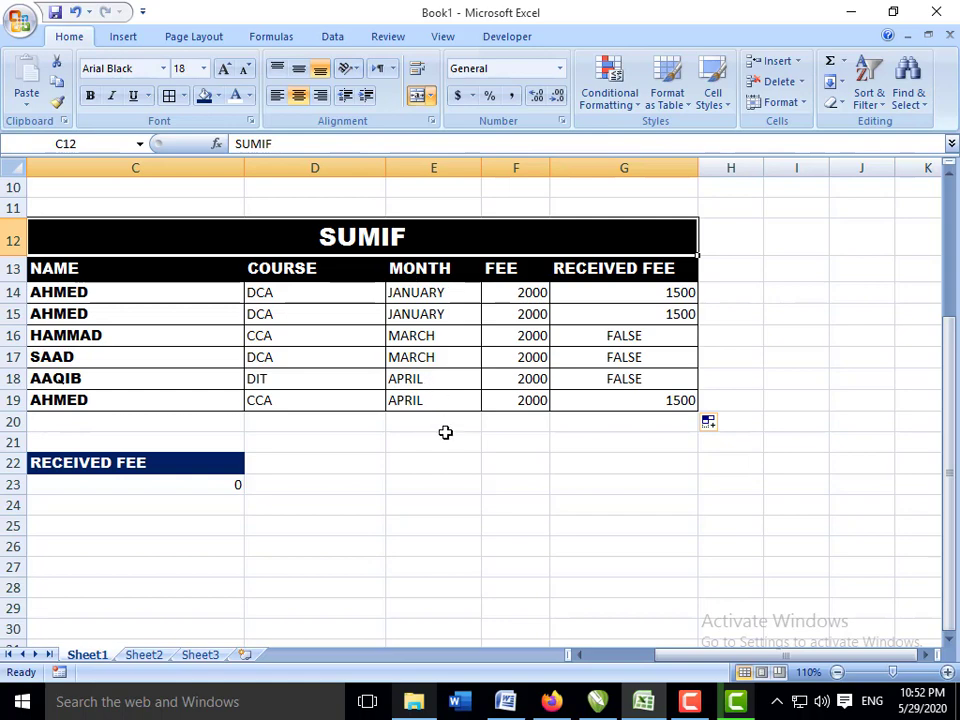
- Apply green gradient data bars to the position values in G4:G9 of the RANK table
scroll(445, 432, up, 3)
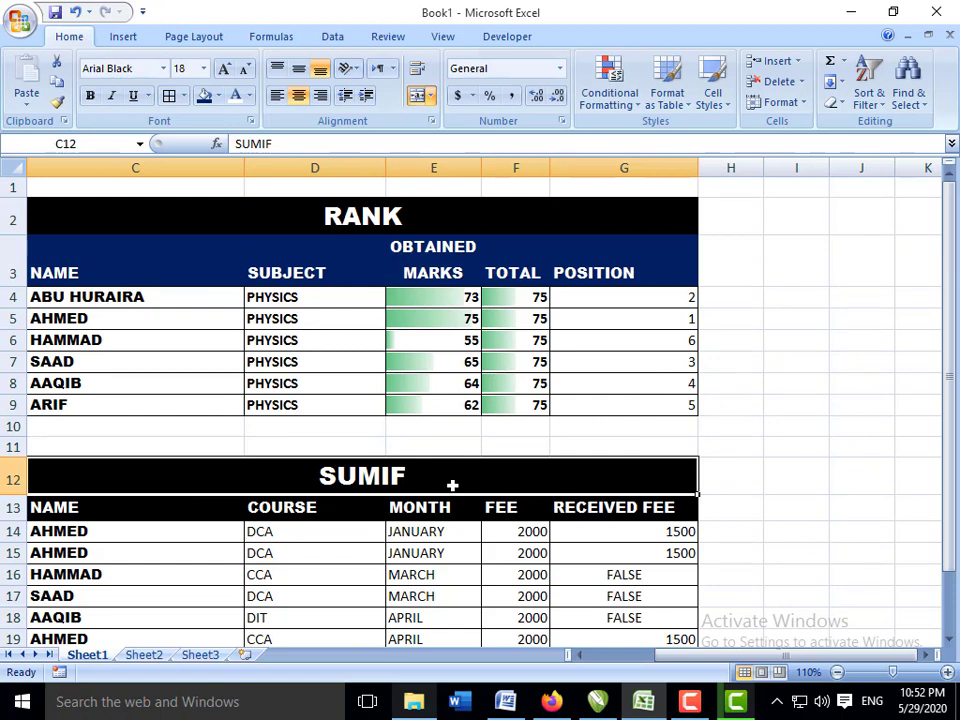
click(377, 221)
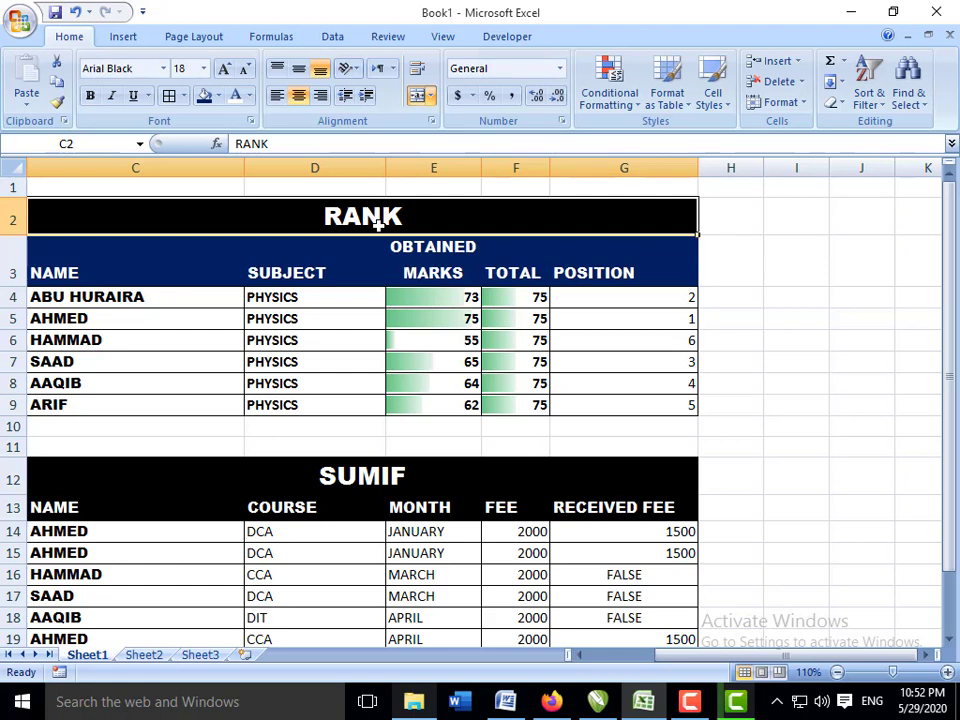
click(443, 299)
drag(458, 437, 462, 445)
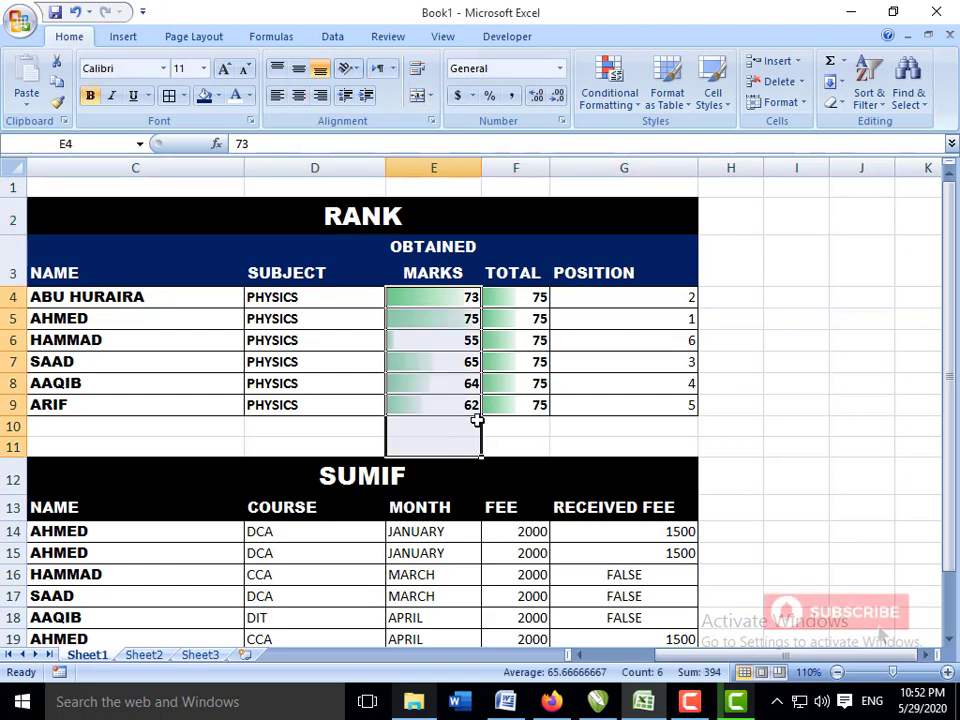
click(598, 384)
drag(612, 298, 613, 405)
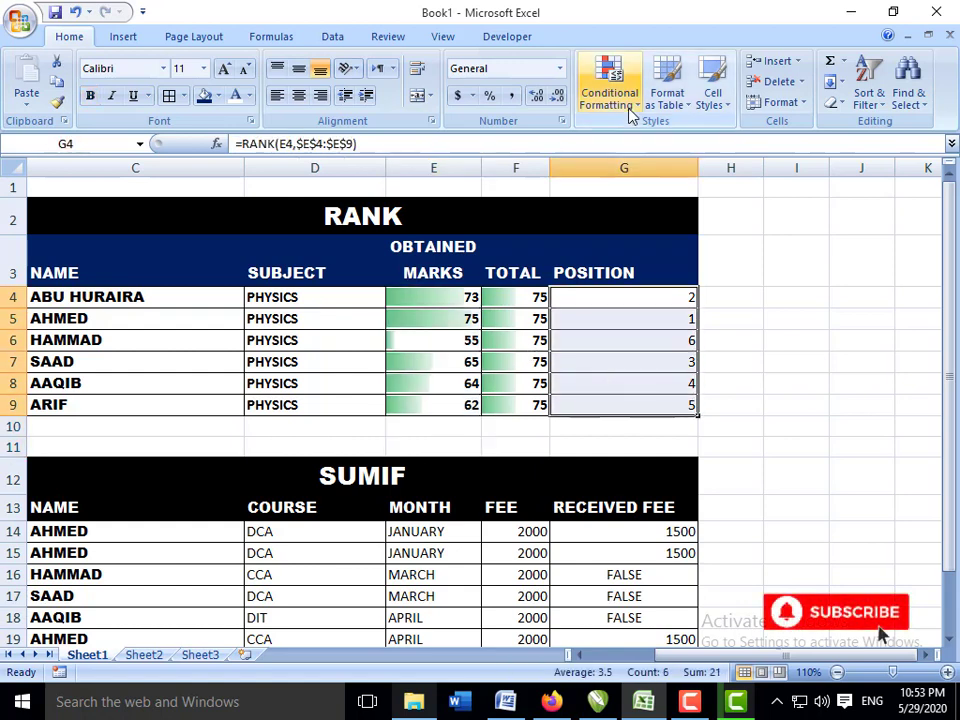
click(628, 106)
mouse_move(740, 220)
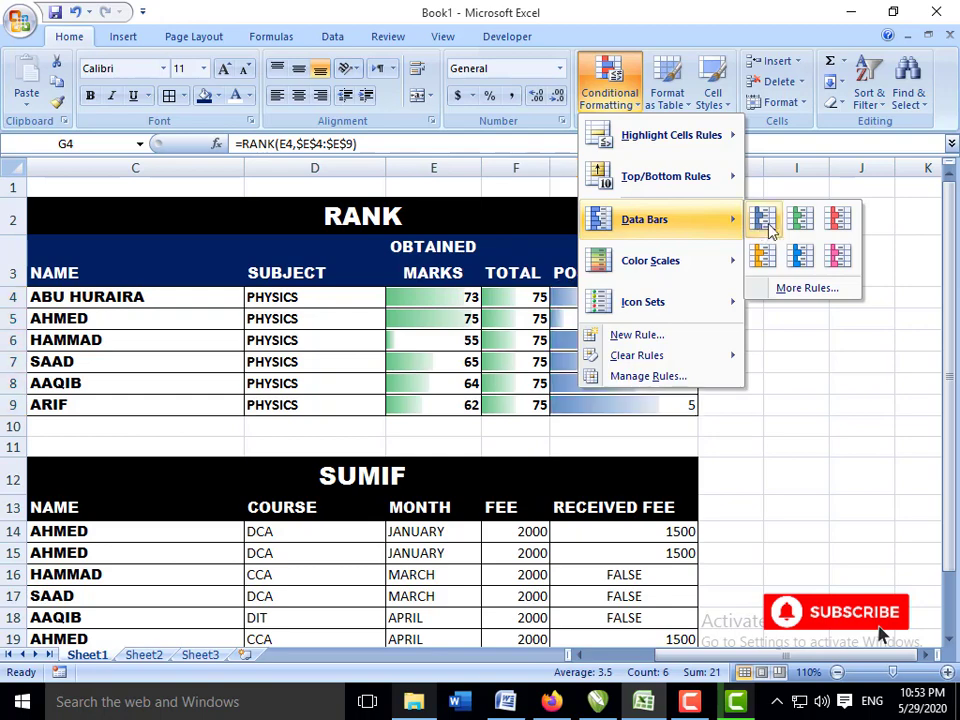
click(804, 220)
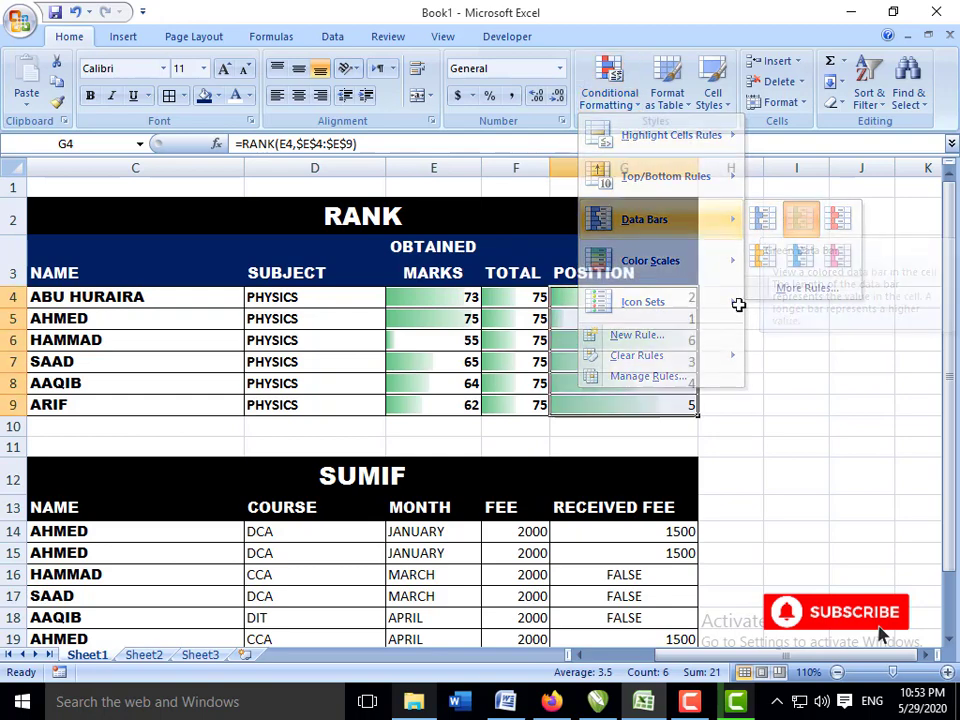
- Compare the data bars and RANK formulas in G4, G5 and G8 of the position column
click(639, 312)
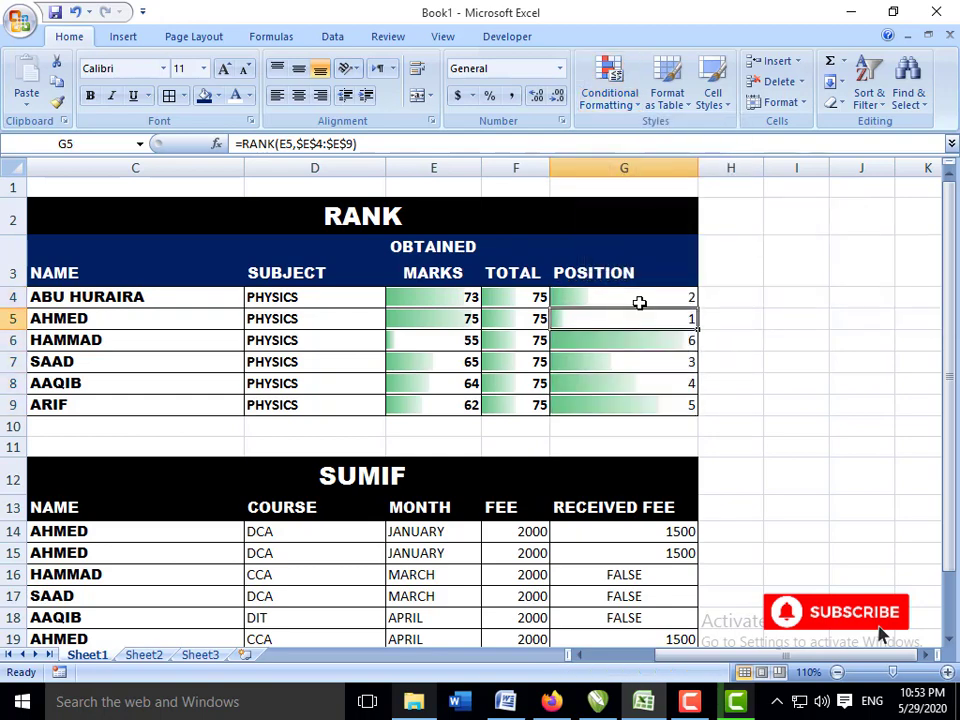
click(639, 300)
click(639, 377)
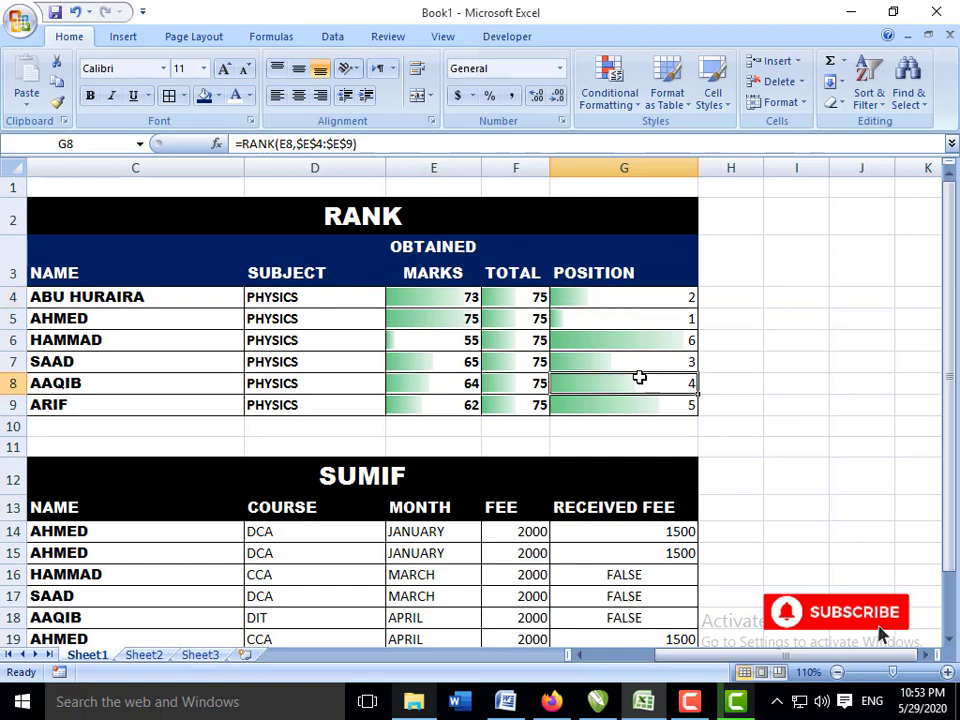
click(603, 318)
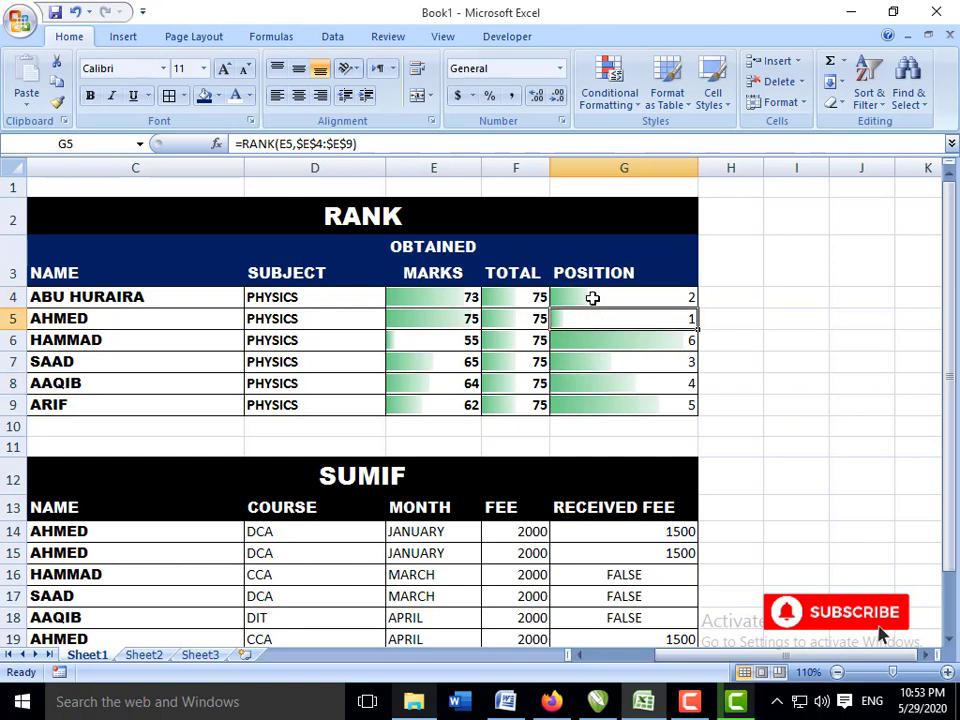
- Set the obtained marks in E5 to 1000
click(453, 321)
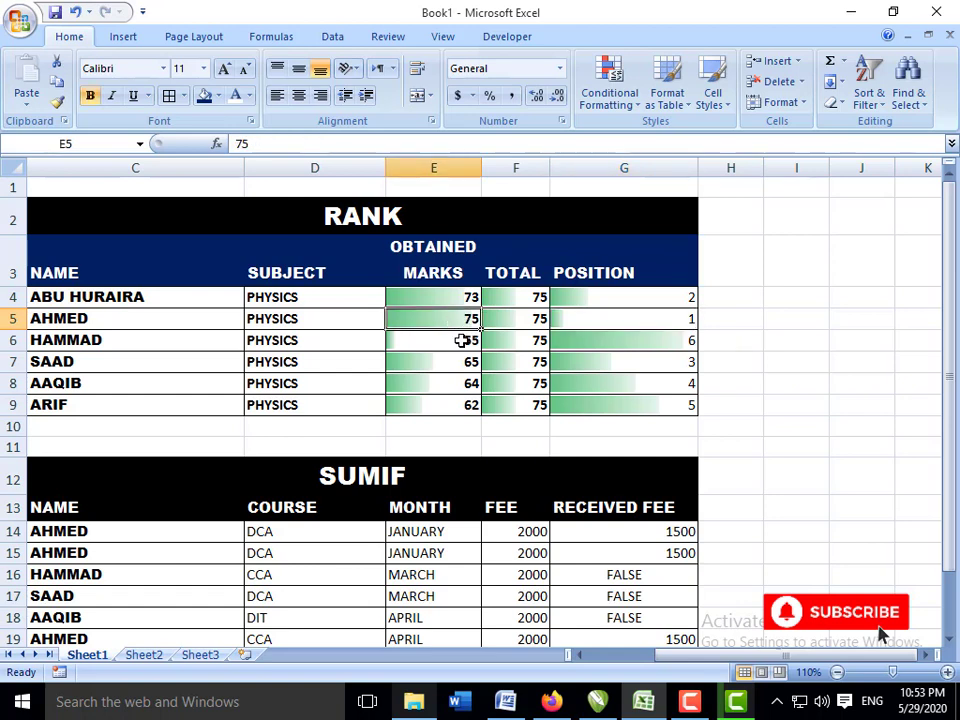
key(F2)
key(BackSpace)
key(BackSpace)
text(1000)
key(Return)
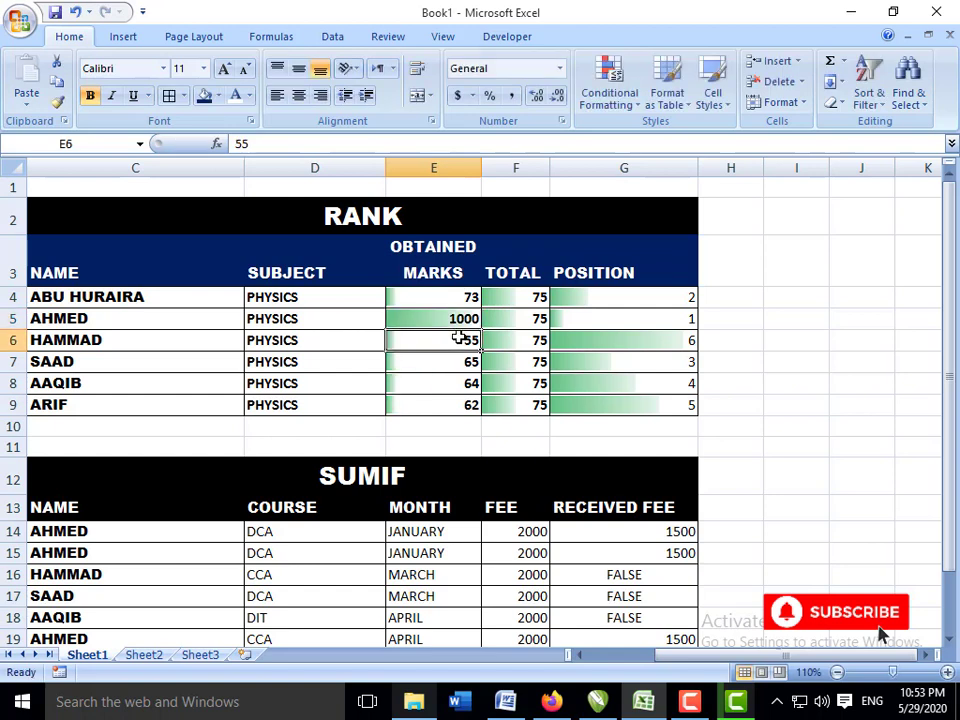
- Examine the data bars of the other obtained marks in E4 and E6:E8 against the one in E5
key(Up)
key(Up)
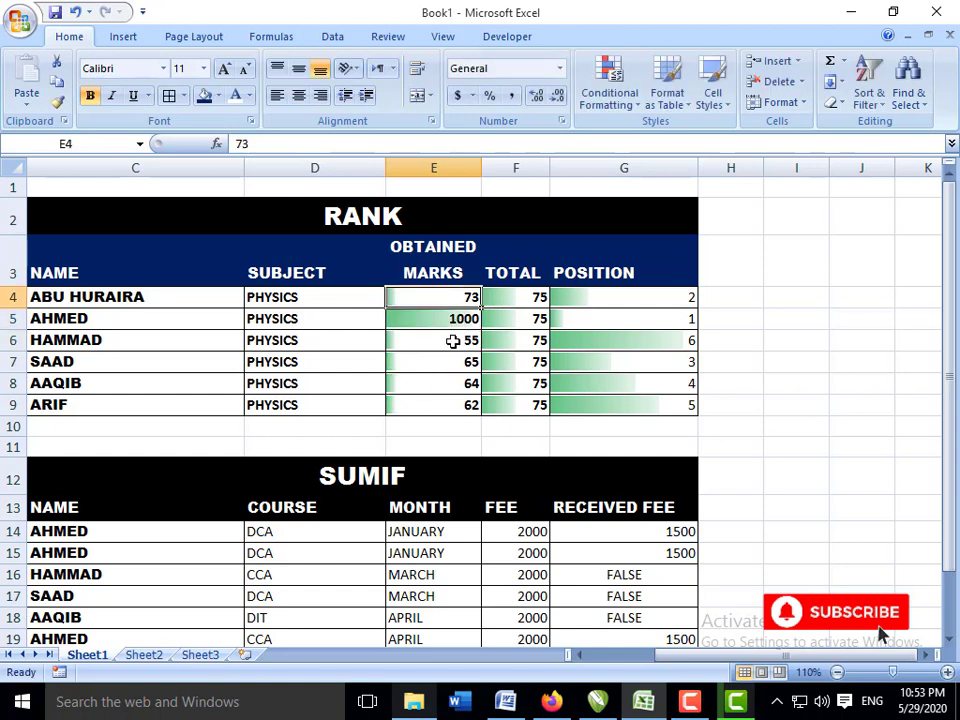
click(453, 341)
click(454, 364)
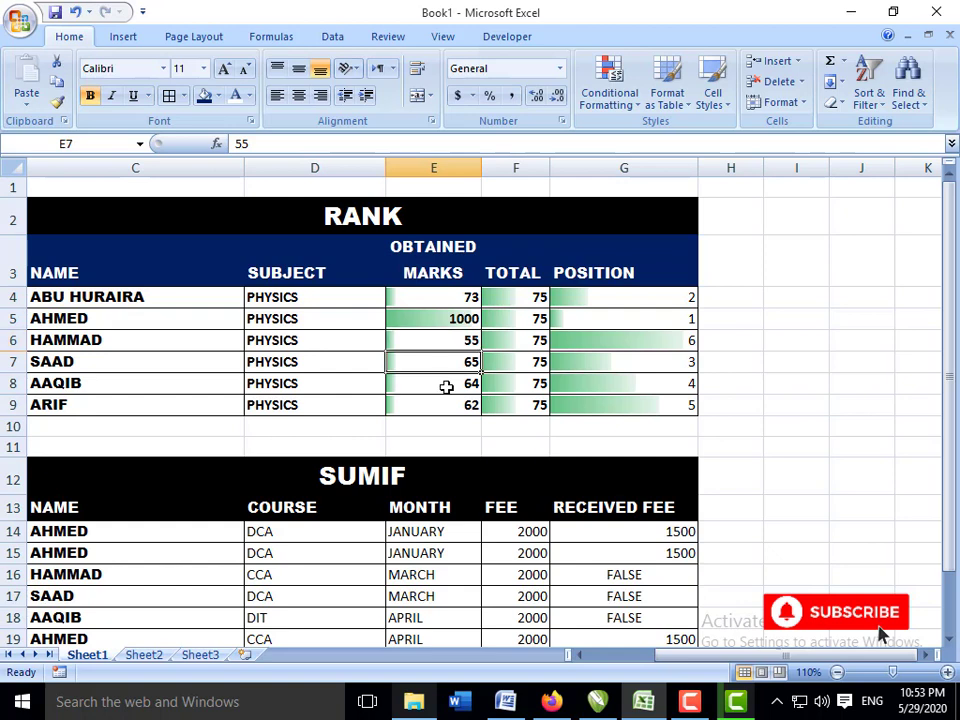
click(446, 387)
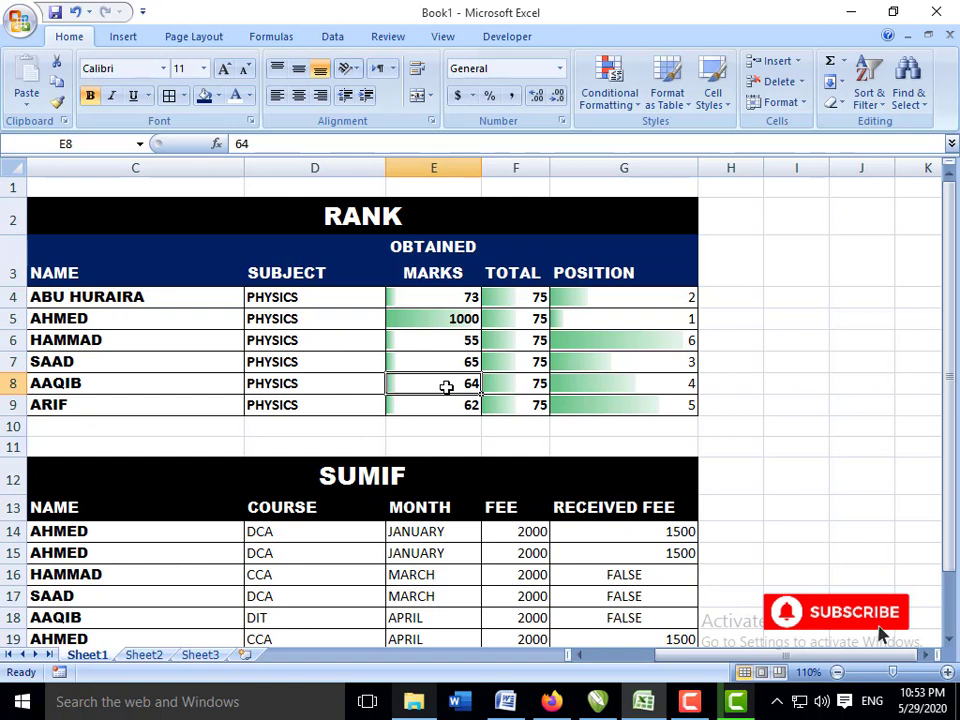
click(638, 104)
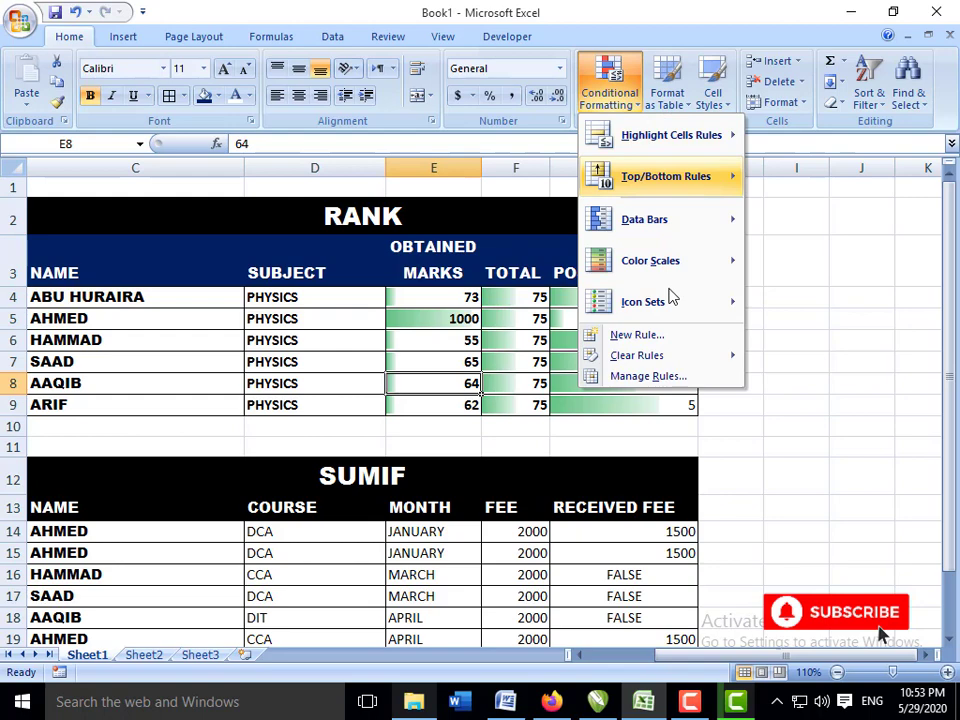
mouse_move(670, 300)
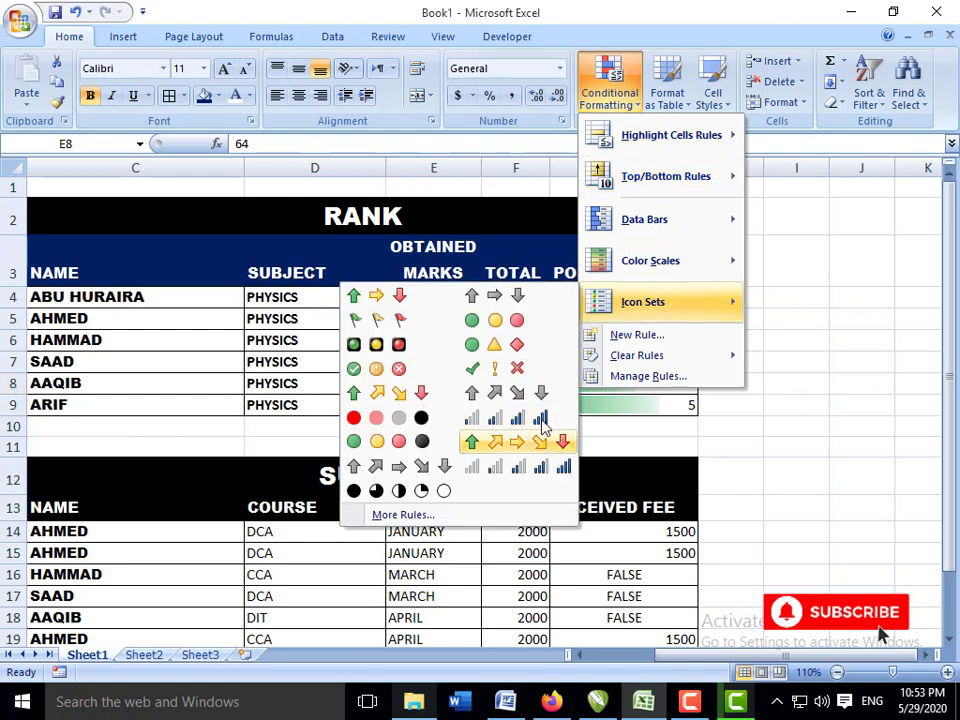
click(620, 385)
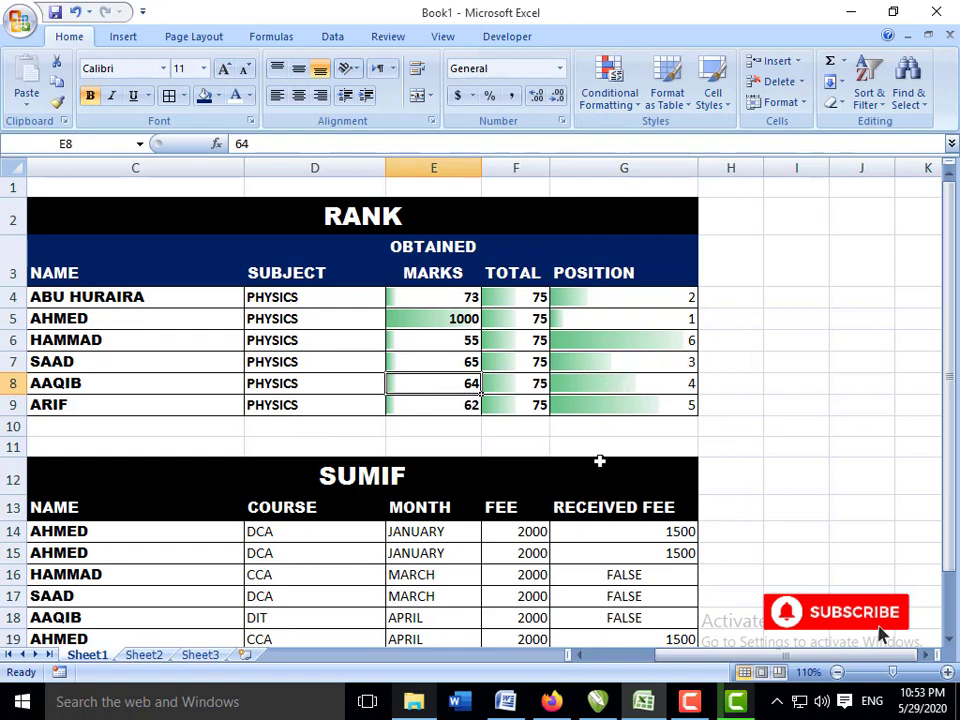
scroll(599, 461, down, 2)
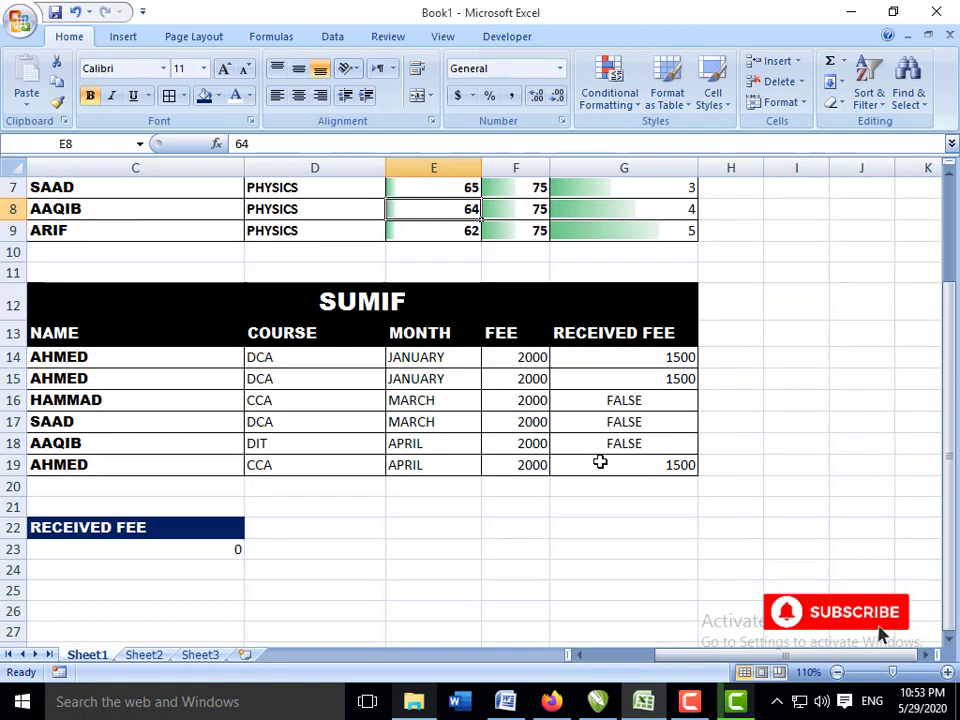